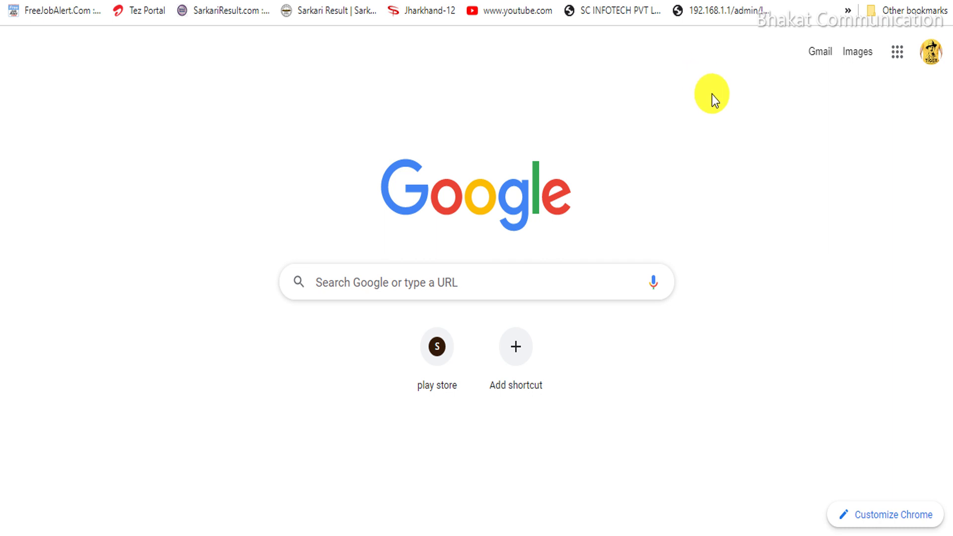
# Open the Sarkari Result tools site from the bookmark and look over its tools grid
pyautogui.click(341, 10)
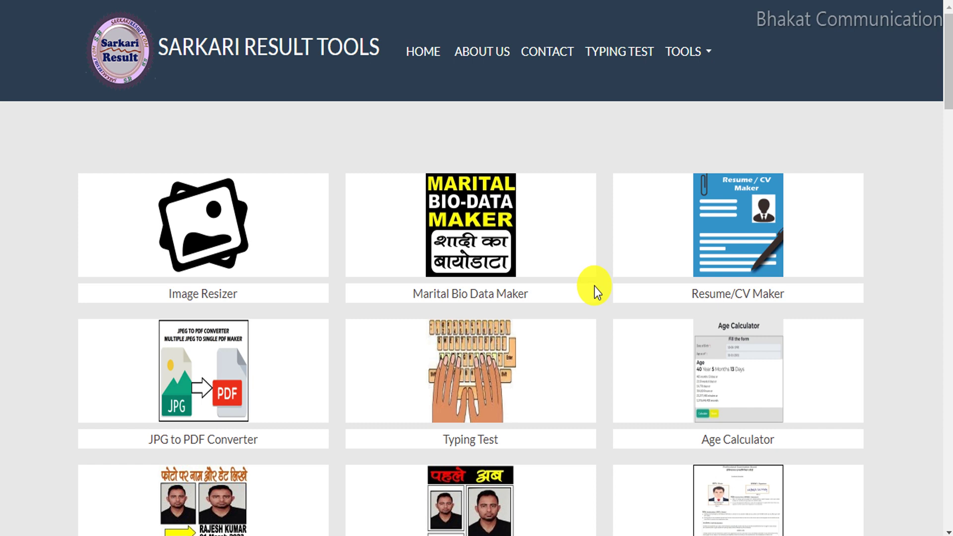
pyautogui.scroll(-3, 594, 287)
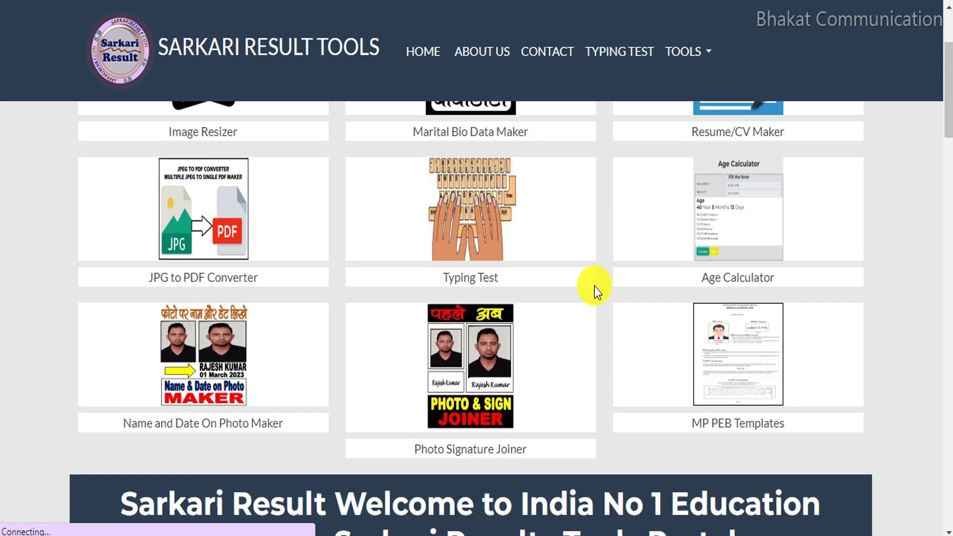
pyautogui.scroll(3, 606, 287)
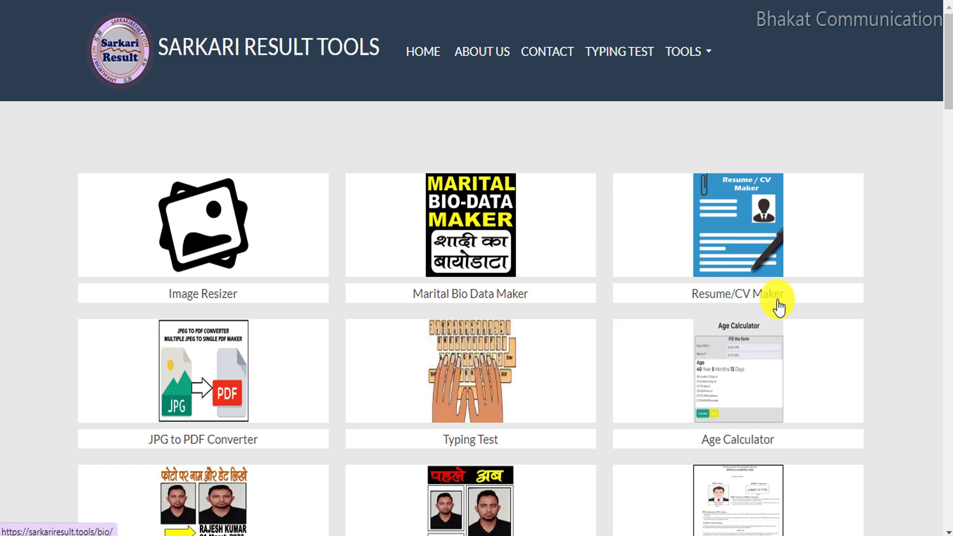
pyautogui.scroll(-2, 645, 343)
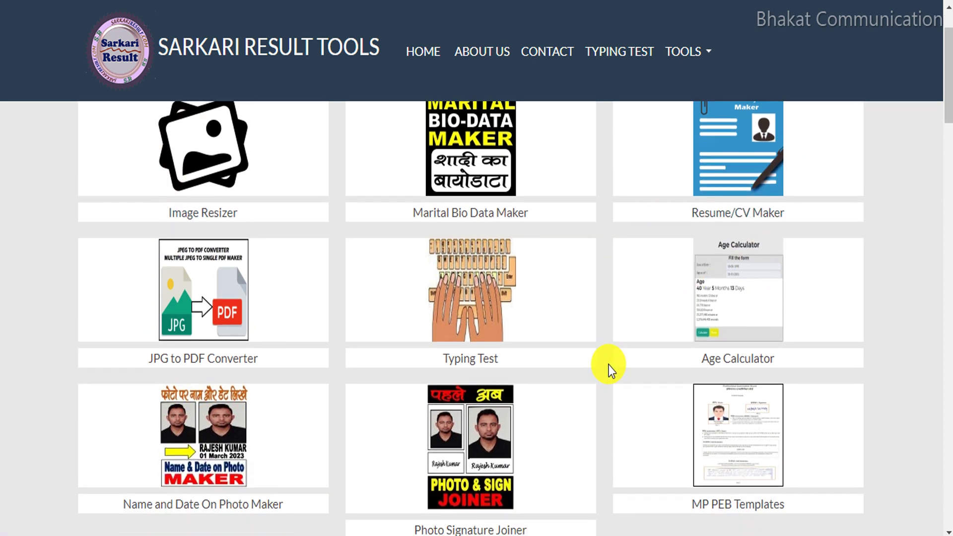
pyautogui.scroll(2, 608, 365)
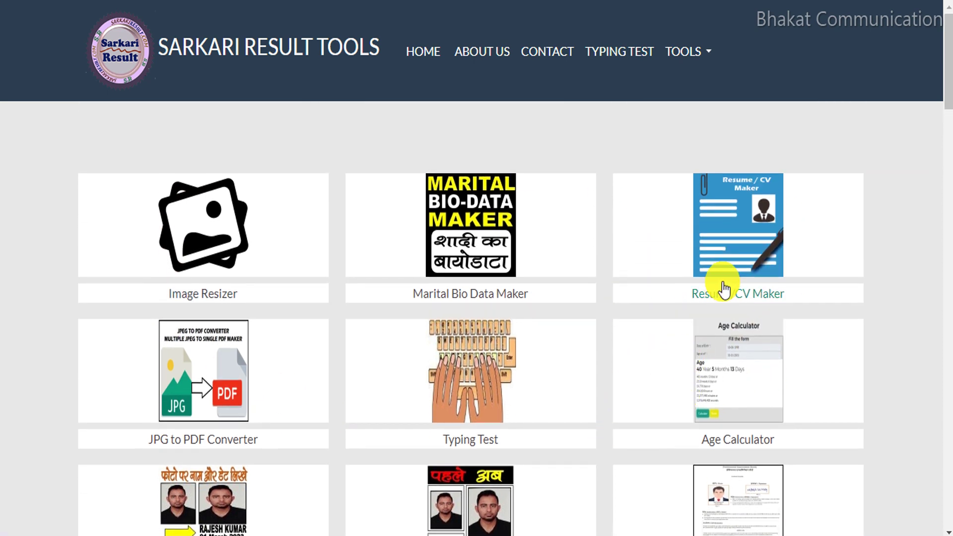
# Open the Resume/CV Maker and review its six format thumbnails, returning to the form's top
pyautogui.click(773, 299)
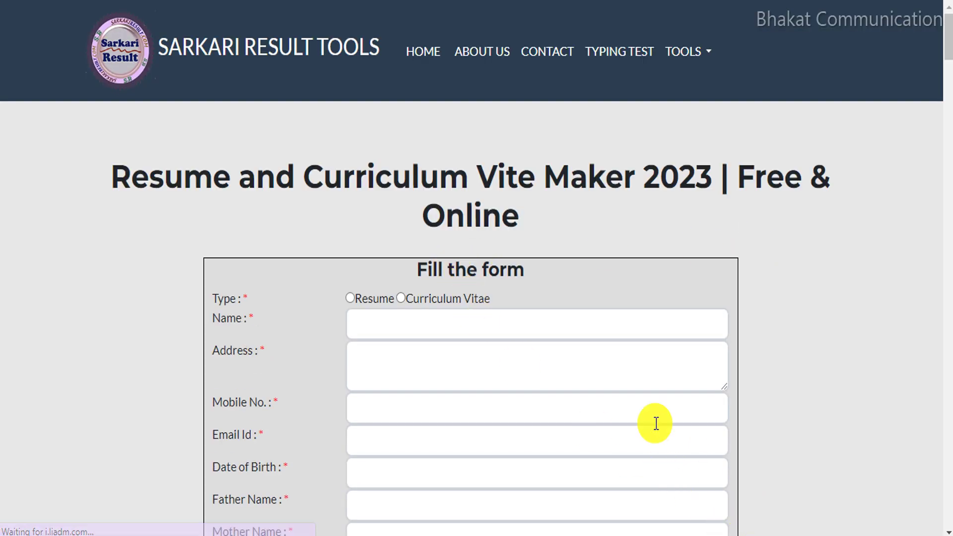
pyautogui.scroll(-2, 453, 340)
pyautogui.scroll(2, 453, 340)
pyautogui.scroll(-2, 351, 300)
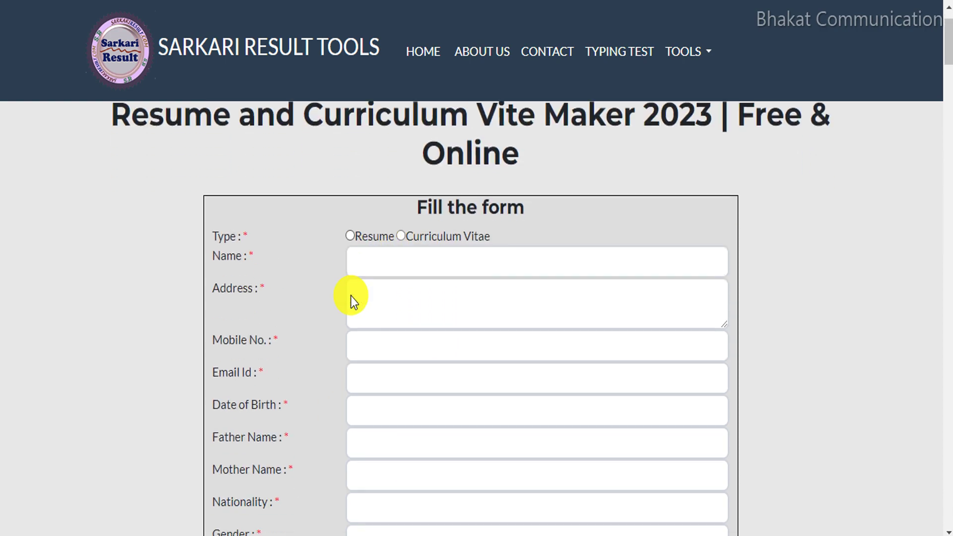
pyautogui.scroll(-5, 351, 301)
pyautogui.scroll(-4, 352, 301)
pyautogui.scroll(-5, 397, 313)
pyautogui.scroll(-8, 431, 318)
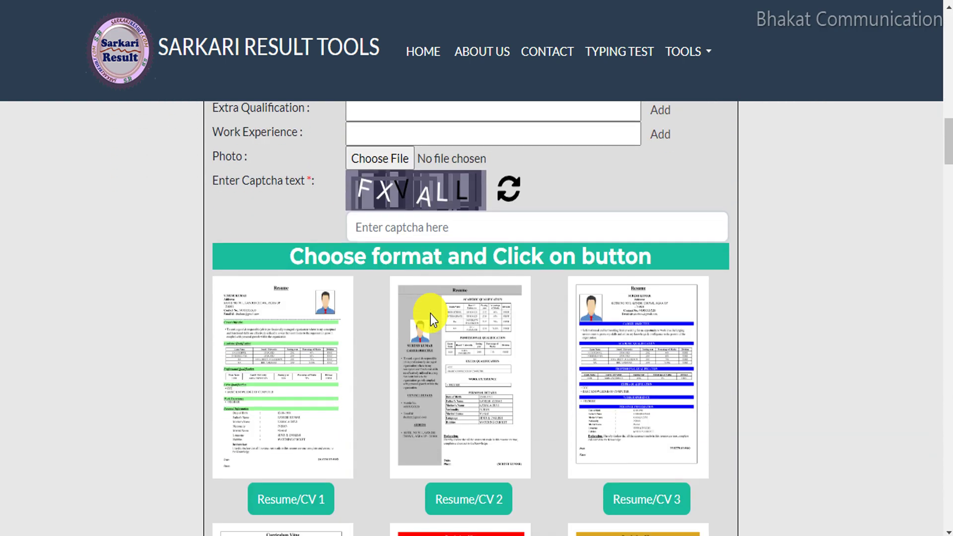
pyautogui.scroll(-2, 430, 317)
pyautogui.scroll(-5, 433, 317)
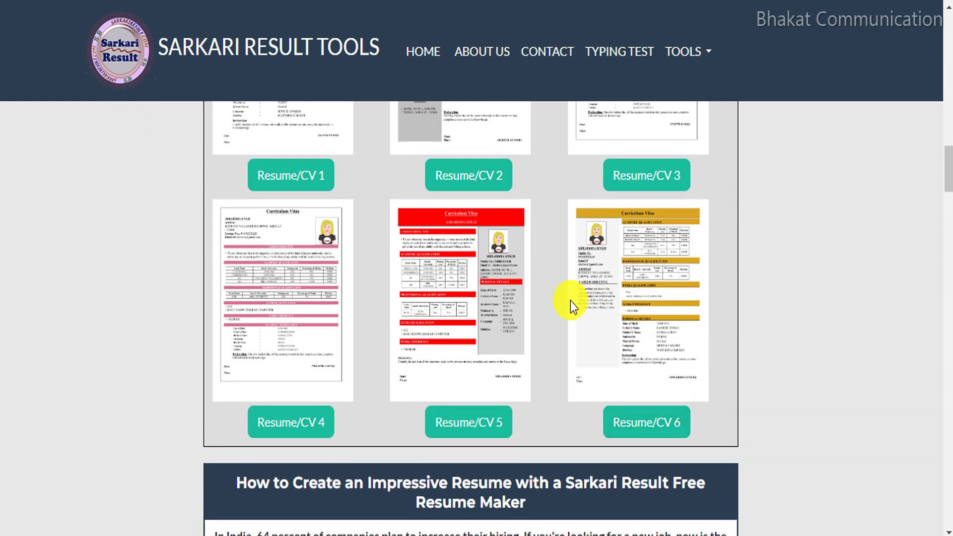
pyautogui.scroll(6, 570, 301)
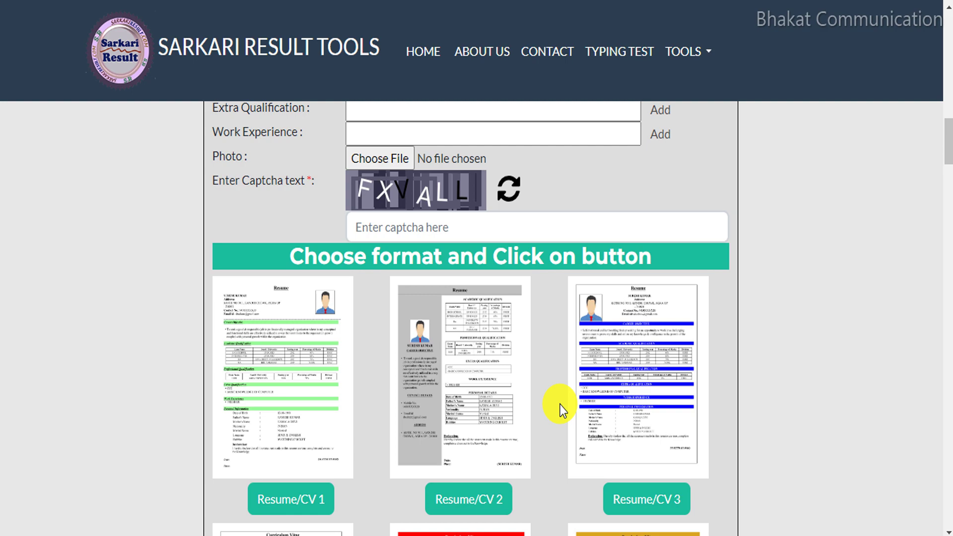
pyautogui.scroll(10, 560, 404)
pyautogui.scroll(10, 560, 404)
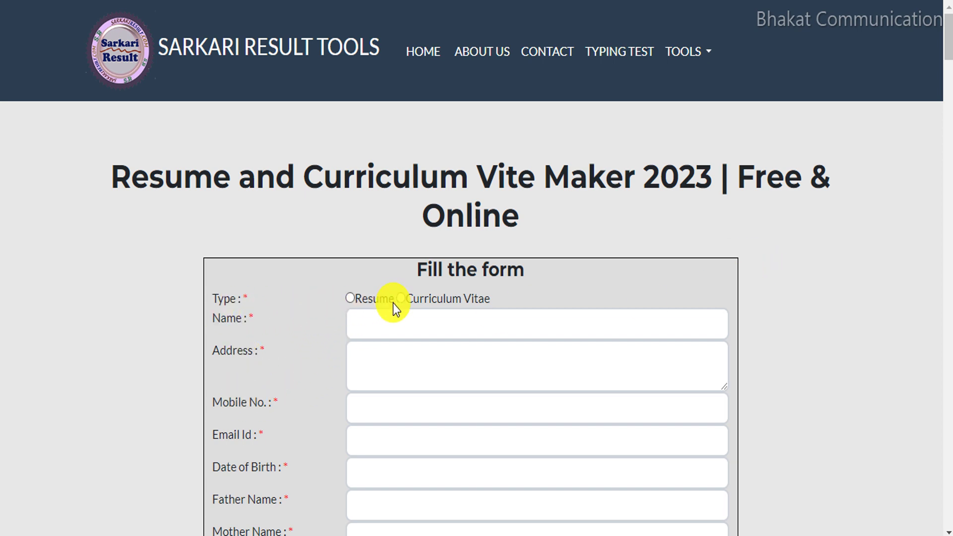
# Choose Resume as the document type and enter the applicant's full name
pyautogui.click(350, 298)
pyautogui.click(385, 325)
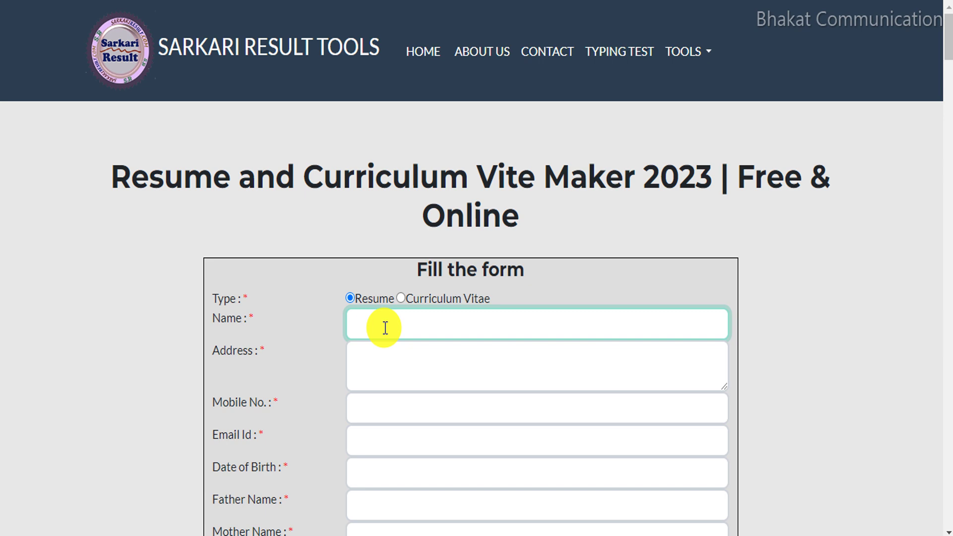
# Type the applicant's full postal address with post office, police station, district, state and pin code
pyautogui.press('Tab')
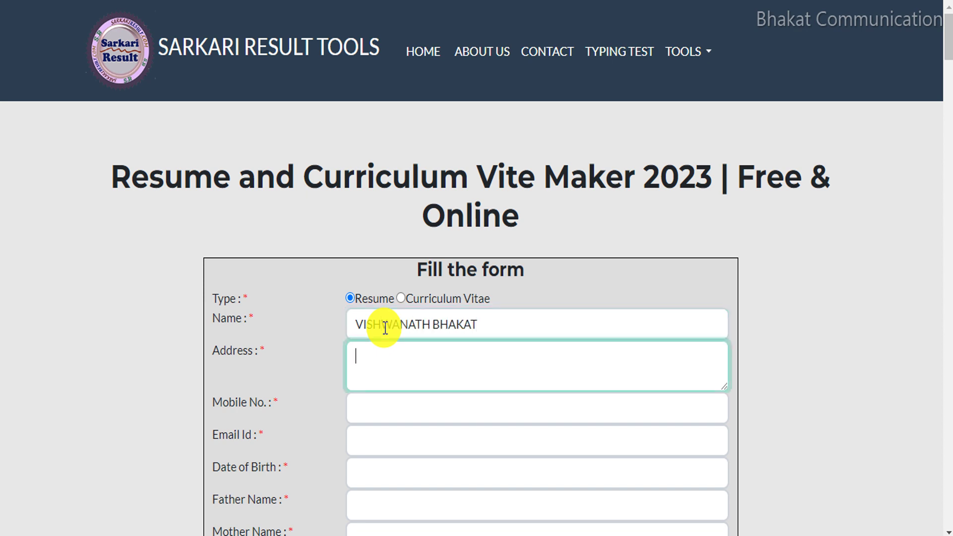
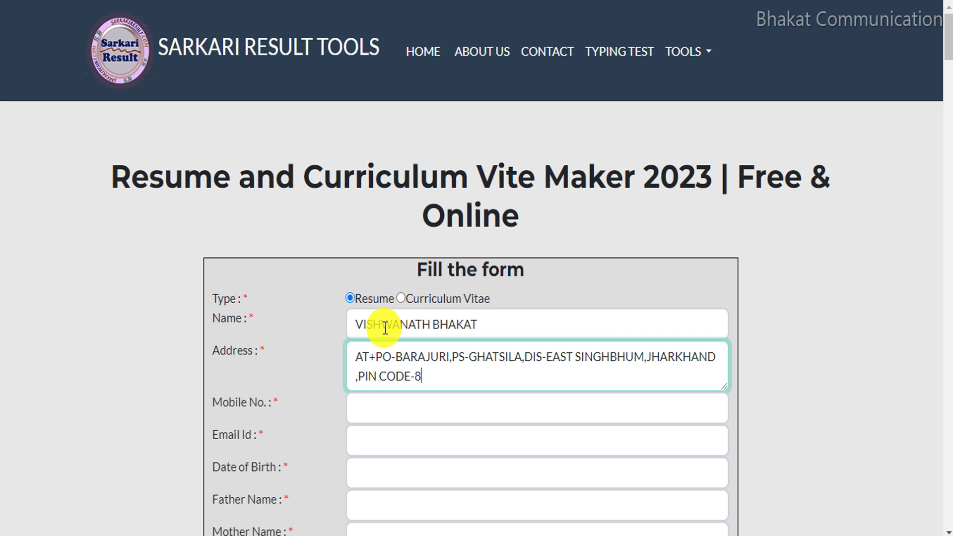
# Enter the applicant's mobile number and e-mail address
pyautogui.click(401, 408)
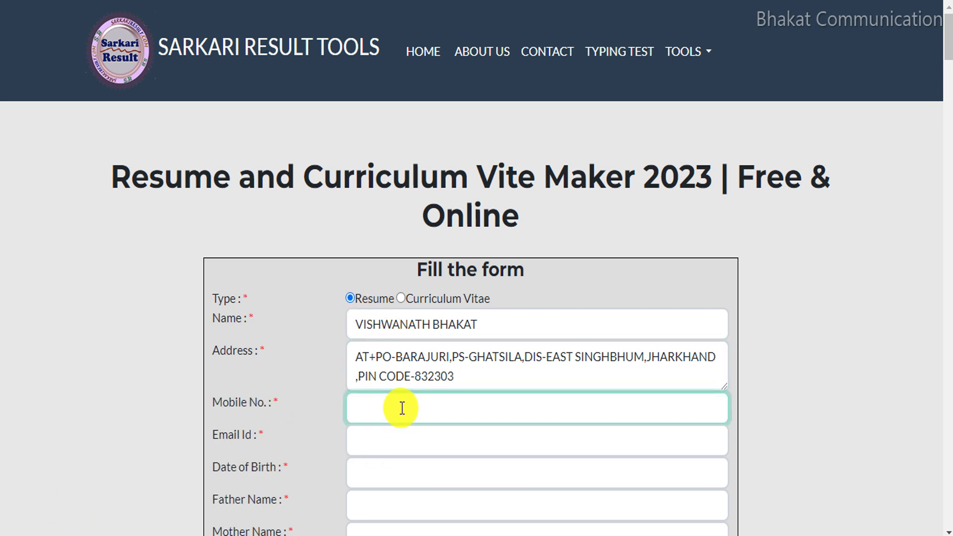
pyautogui.write('0000000')
pyautogui.write('000')
pyautogui.click(425, 447)
pyautogui.scroll(-2, 426, 447)
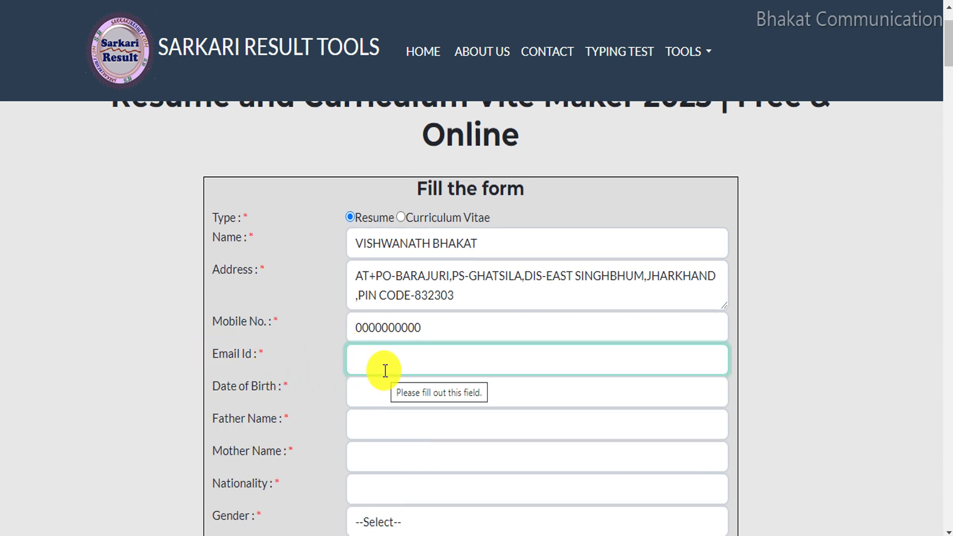
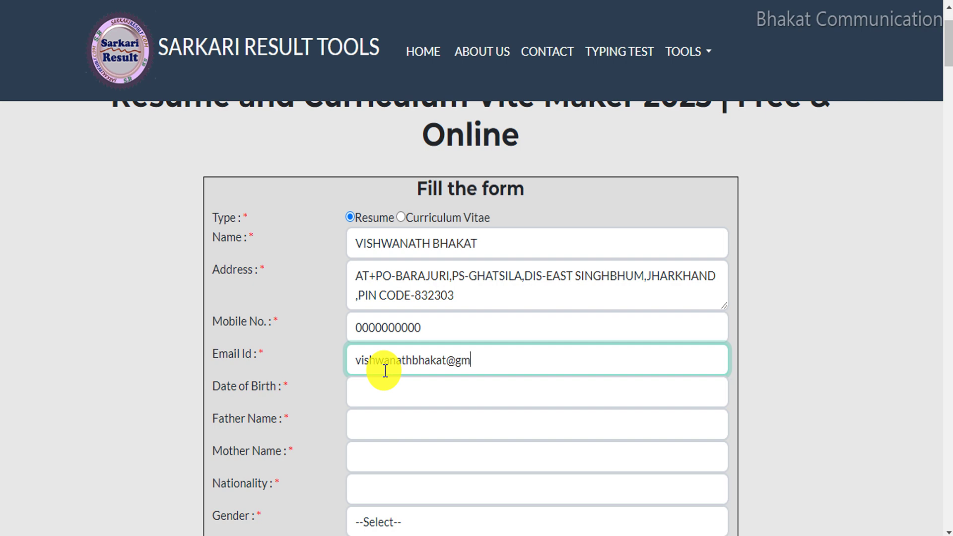
pyautogui.press('Tab')
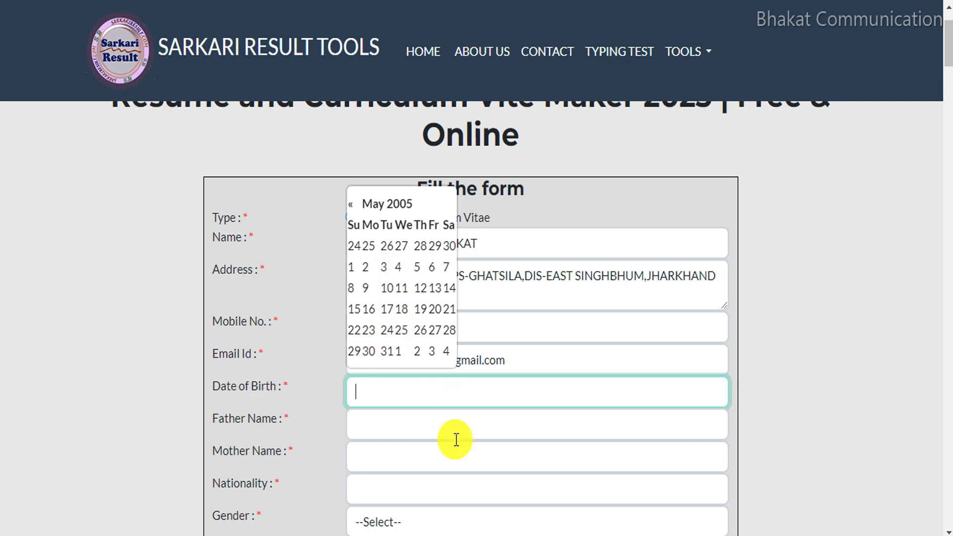
pyautogui.click(399, 289)
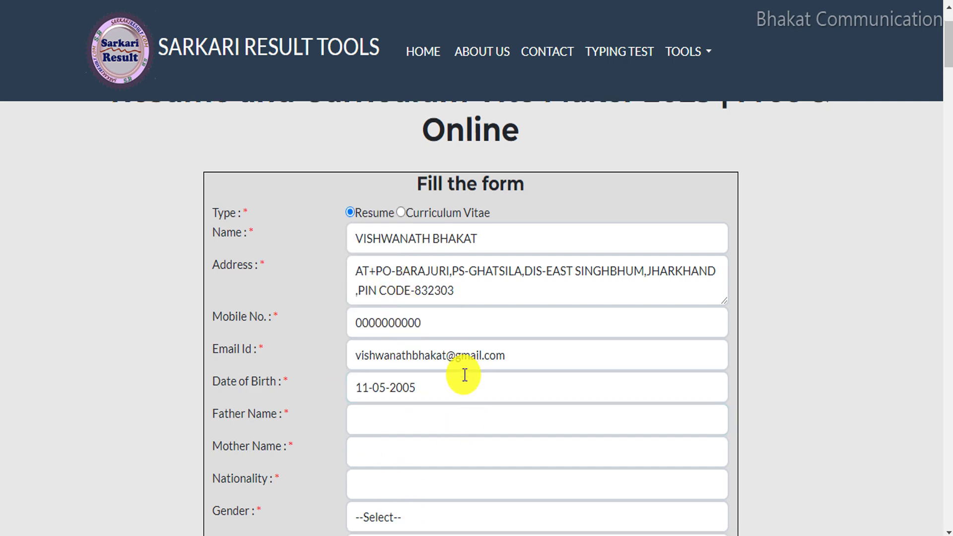
pyautogui.scroll(-3, 461, 377)
pyautogui.click(383, 265)
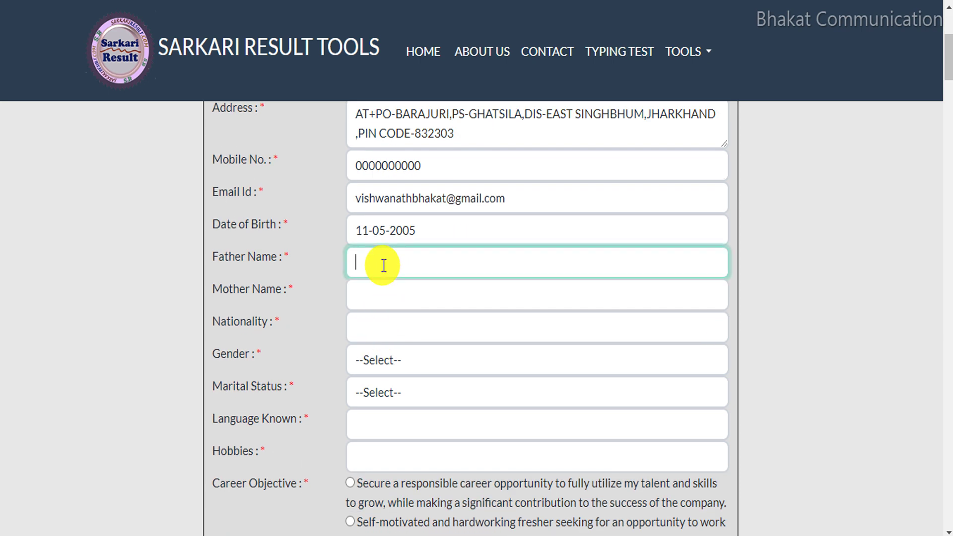
# Enter the father's name and set nationality to INDIAN
pyautogui.press('Tab')
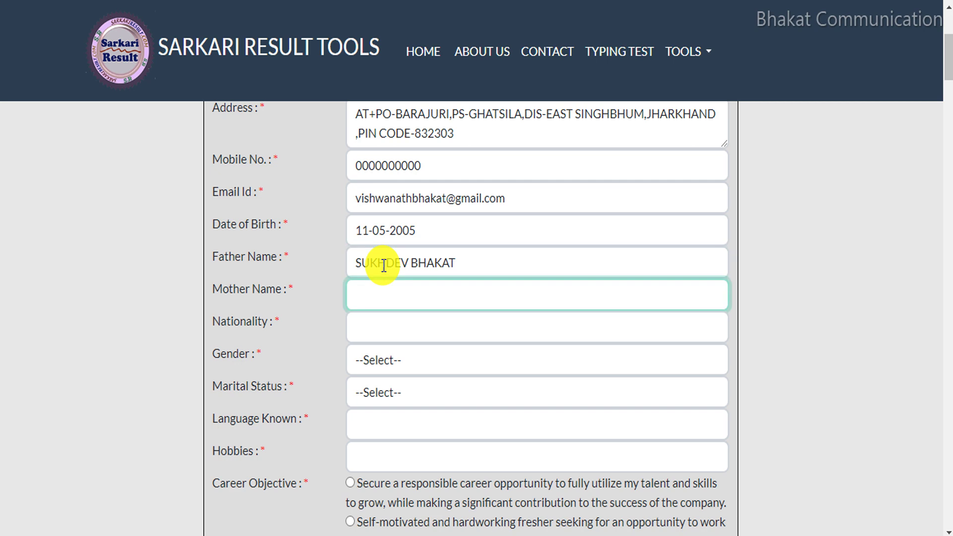
pyautogui.press('Tab')
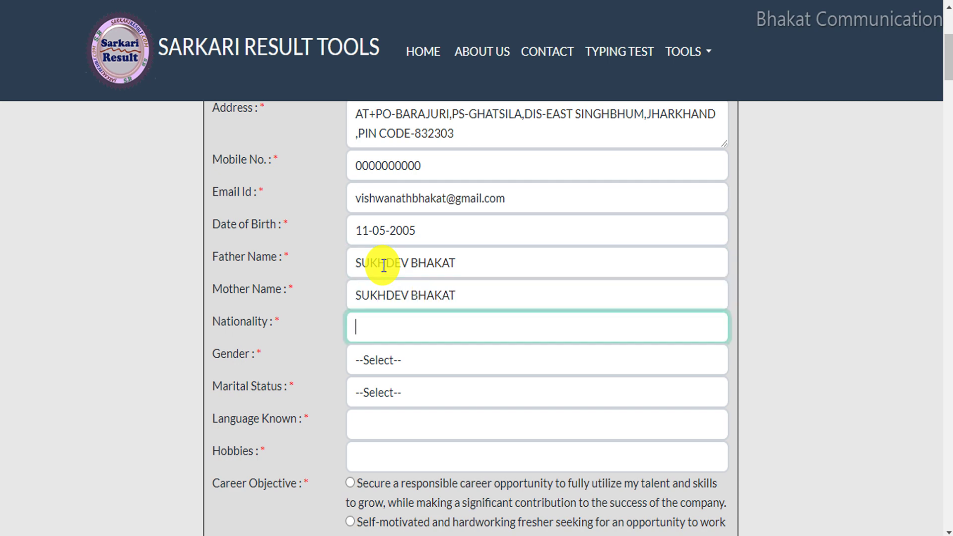
pyautogui.write('INDIA')
pyautogui.write('N')
# Set gender to Male and marital status to Unmarried
pyautogui.press('Tab')
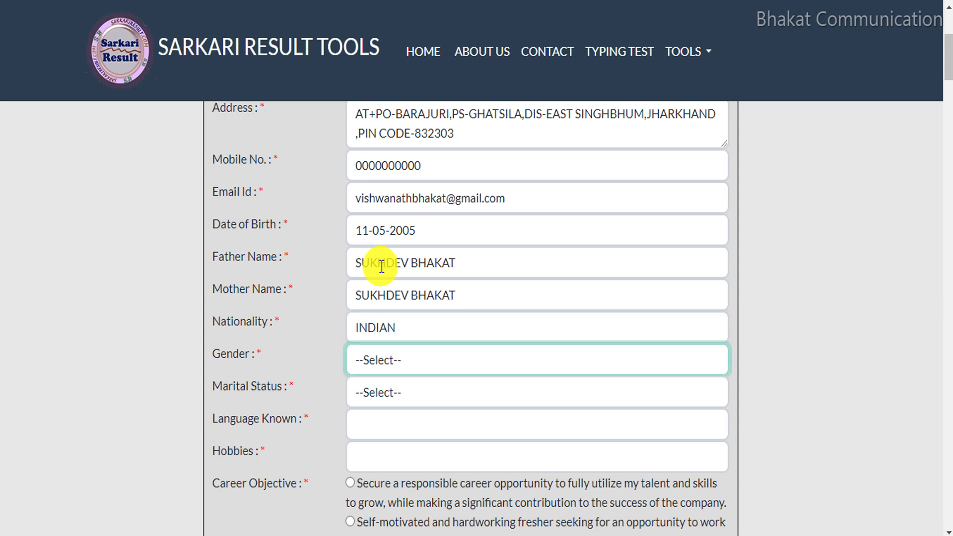
pyautogui.click(397, 358)
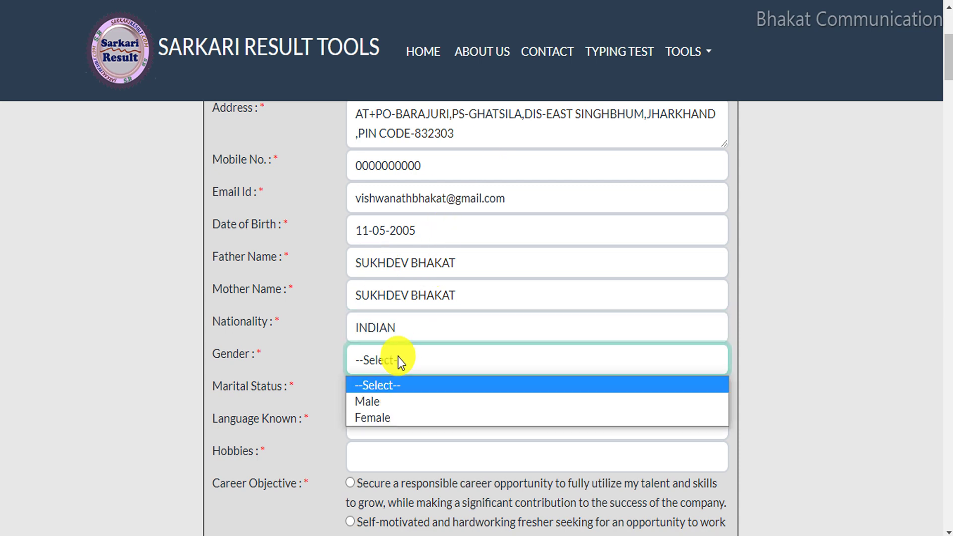
pyautogui.click(390, 402)
pyautogui.scroll(-2, 278, 318)
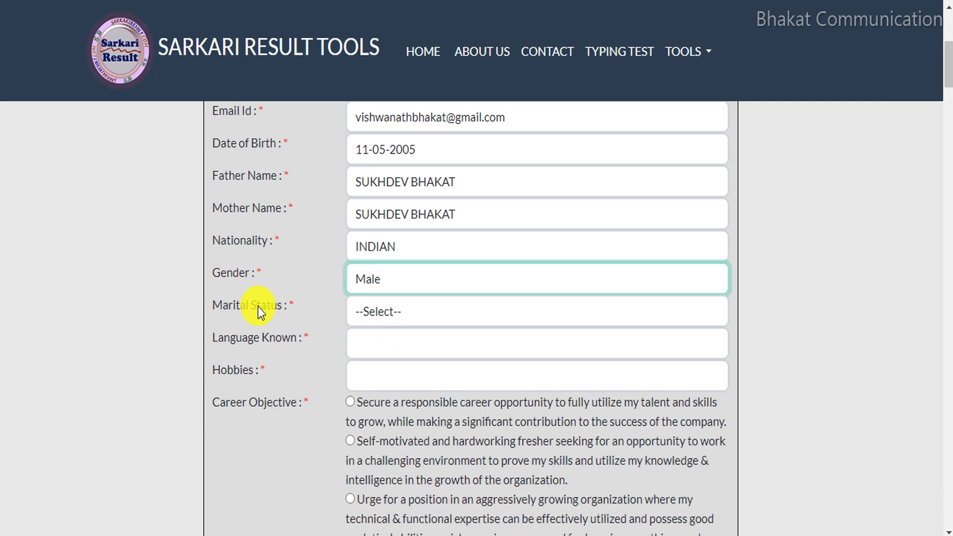
pyautogui.click(403, 306)
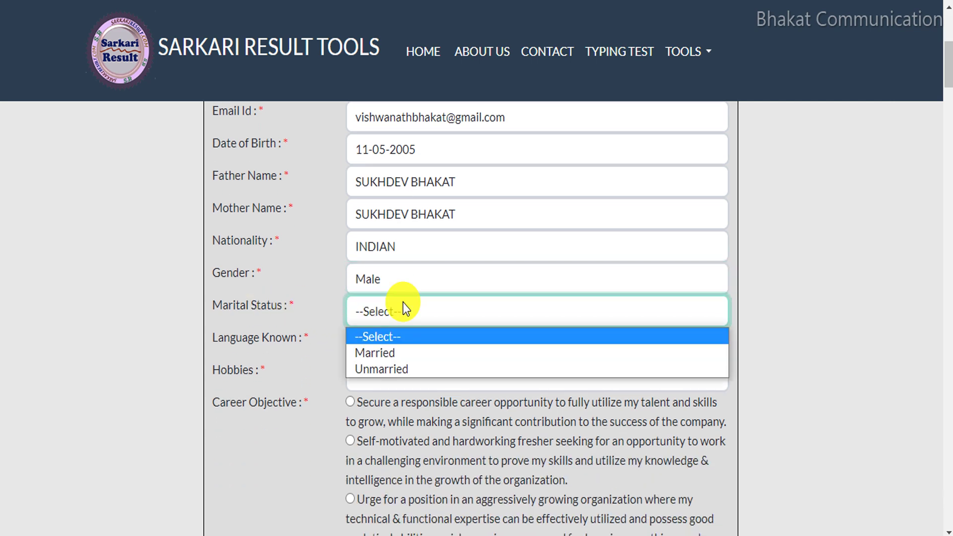
pyautogui.click(388, 369)
pyautogui.click(374, 331)
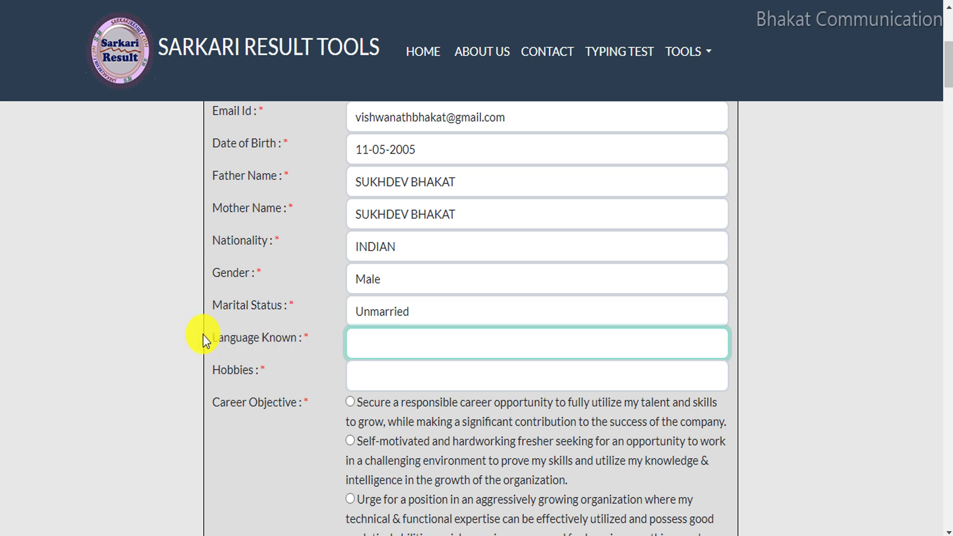
# Fill Language Known with HINDI,ENGLISH,BENGOLI and Hobbies with PLAYING CRICKET
pyautogui.moveTo(213, 338); pyautogui.dragTo(318, 315)
pyautogui.click(318, 315)
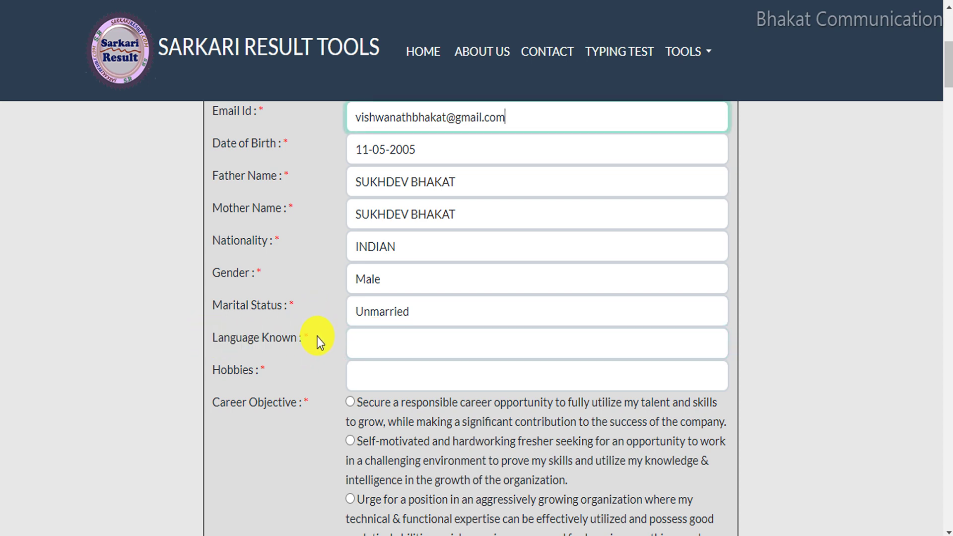
pyautogui.click(373, 348)
pyautogui.write('HI')
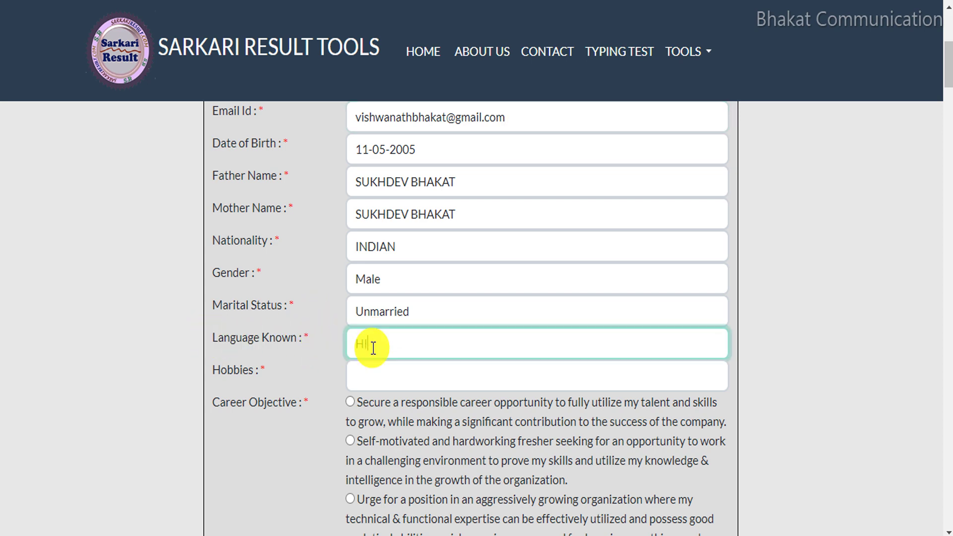
pyautogui.write('NDI')
pyautogui.write(',ENGLIS')
pyautogui.write('H,')
pyautogui.write('BENG')
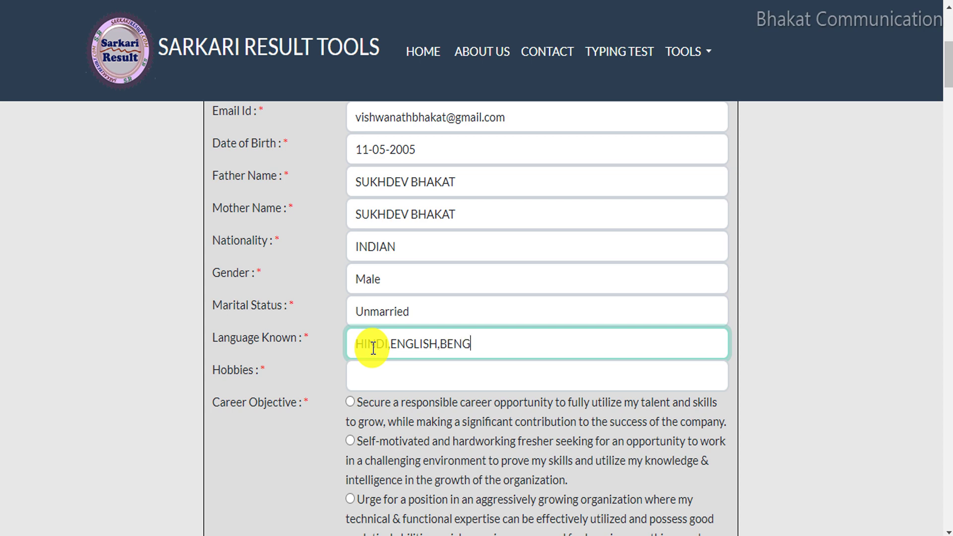
pyautogui.write('OLI')
pyautogui.click(407, 381)
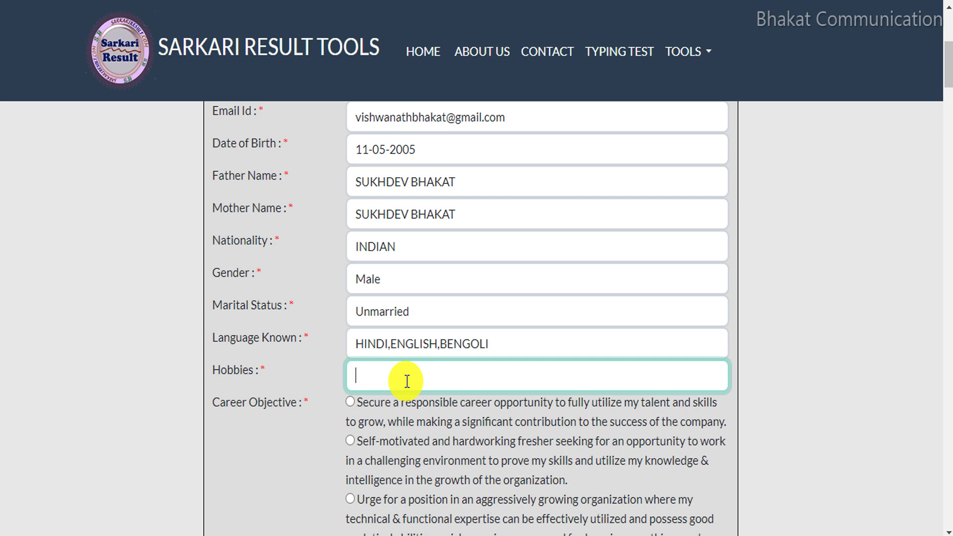
pyautogui.write('PLAYI')
pyautogui.write('NG ')
pyautogui.write('CRICKET')
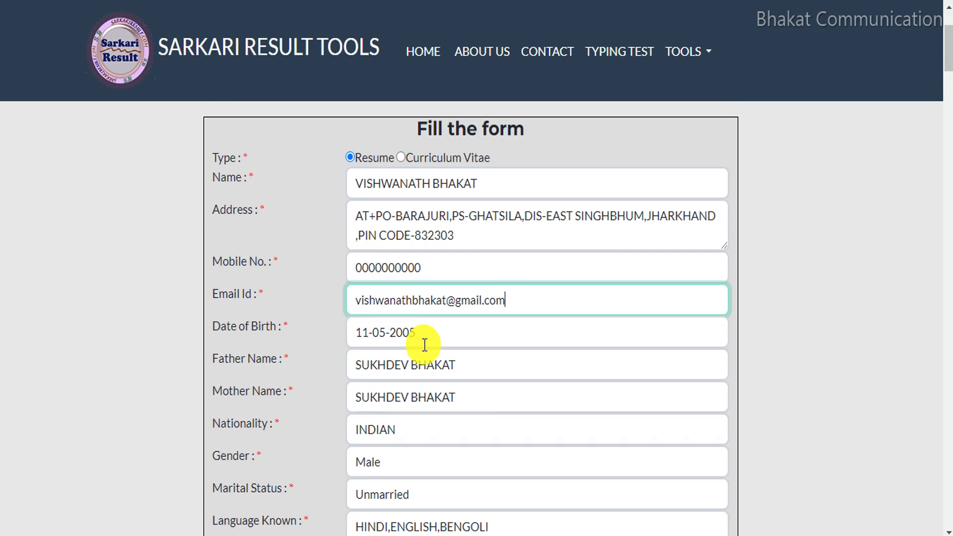
pyautogui.scroll(-8, 425, 344)
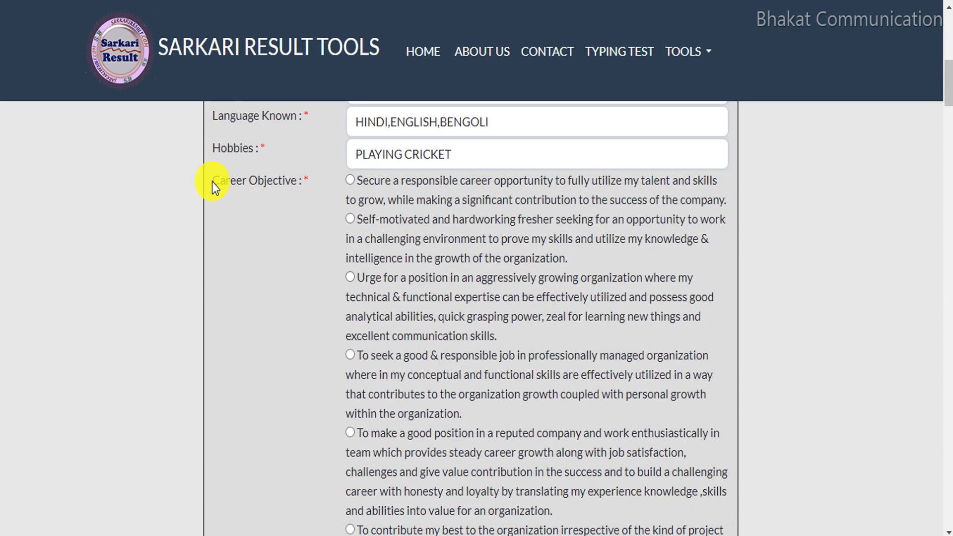
pyautogui.moveTo(212, 182); pyautogui.dragTo(307, 184)
pyautogui.scroll(2, 317, 221)
pyautogui.scroll(5, 347, 258)
pyautogui.scroll(-5, 377, 295)
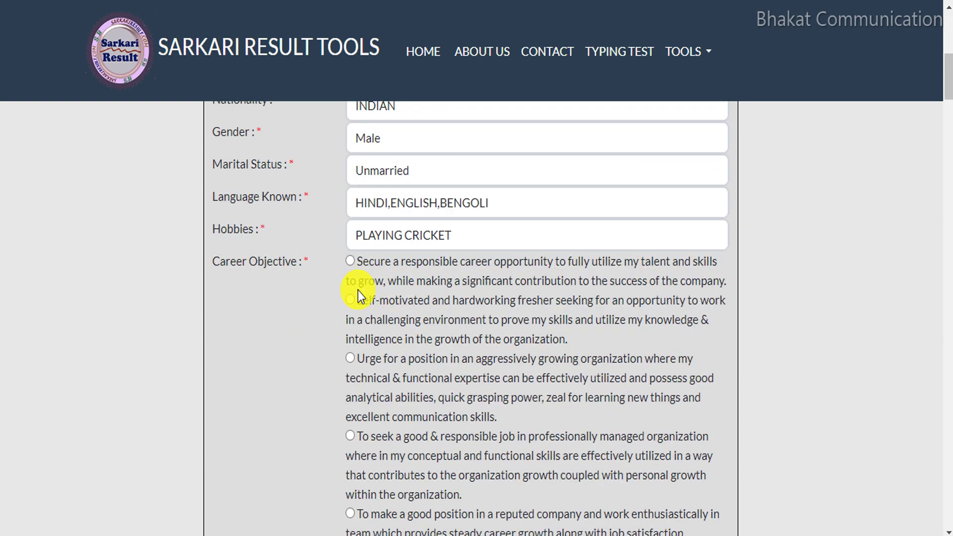
pyautogui.scroll(-4, 358, 295)
pyautogui.scroll(2, 351, 160)
pyautogui.scroll(2, 390, 256)
pyautogui.scroll(-1, 353, 285)
pyautogui.scroll(-1, 354, 284)
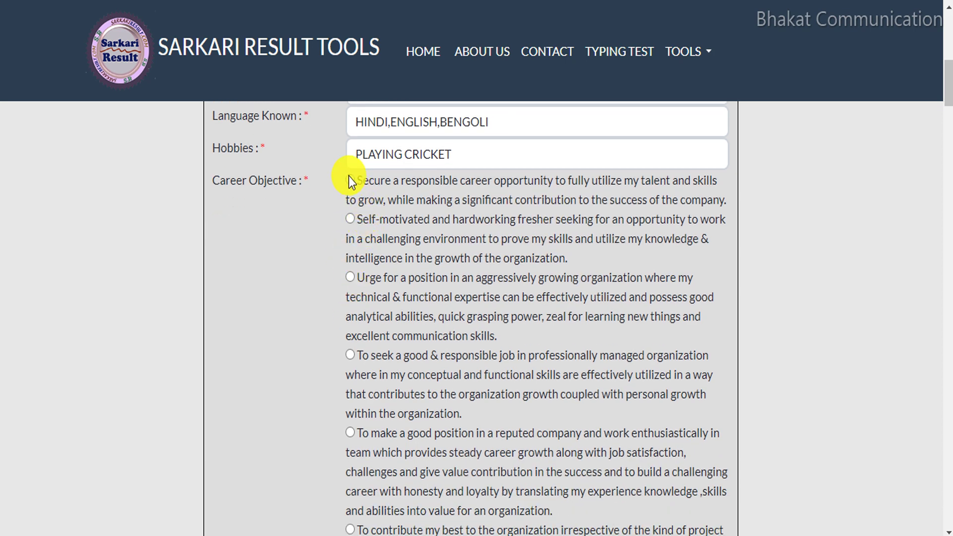
pyautogui.moveTo(350, 179); pyautogui.dragTo(627, 419)
# Select the 'To make a good position in a reputed company…' career objective option
pyautogui.click(357, 311)
pyautogui.scroll(-4, 379, 313)
pyautogui.click(464, 397)
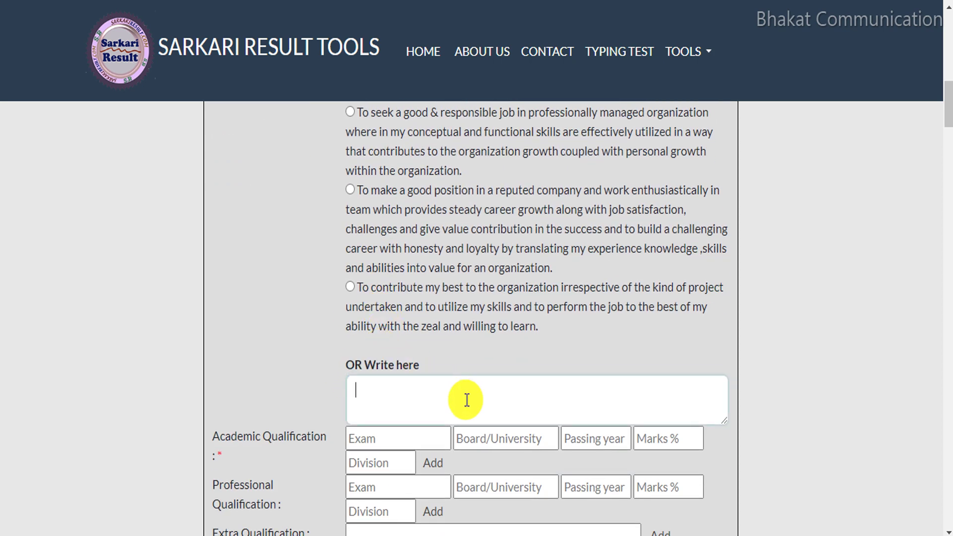
pyautogui.scroll(3, 464, 386)
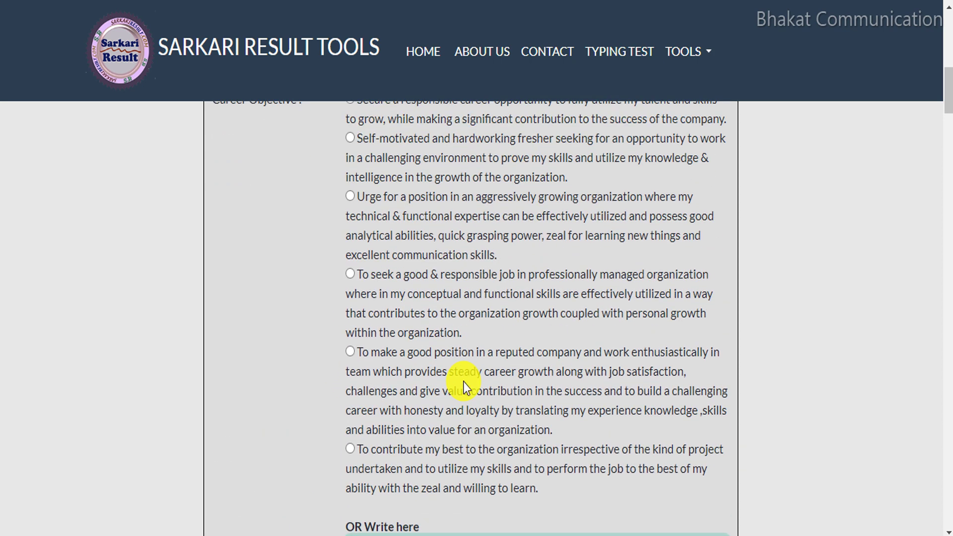
pyautogui.click(350, 351)
pyautogui.scroll(-6, 420, 292)
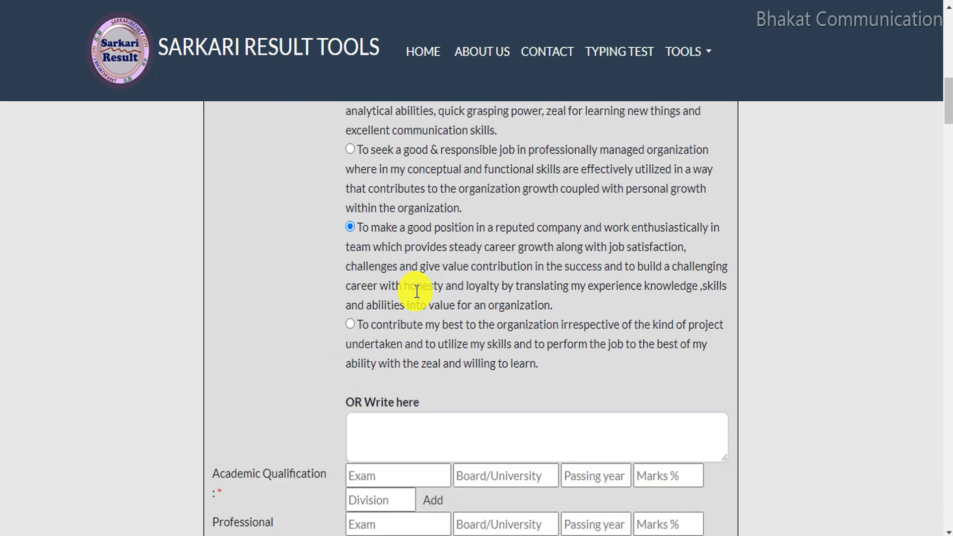
# Fill the first qualification row: 10TH, JAC RANCHI, 2018, 75 marks, 1ST division
pyautogui.click(389, 282)
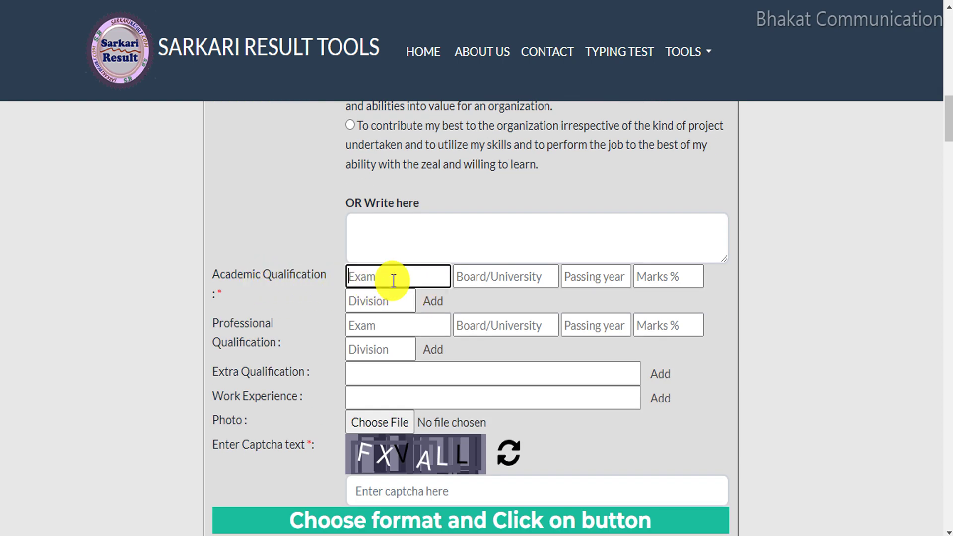
pyautogui.write('10')
pyautogui.write('THG')
pyautogui.press('BackSpace')
pyautogui.click(503, 275)
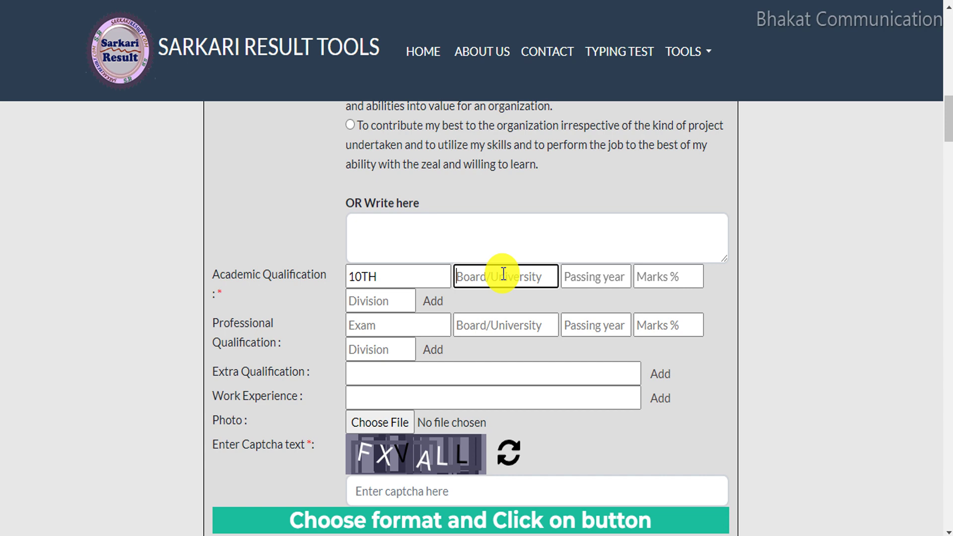
pyautogui.write('JAC ')
pyautogui.write('RANCHI')
pyautogui.press('Tab')
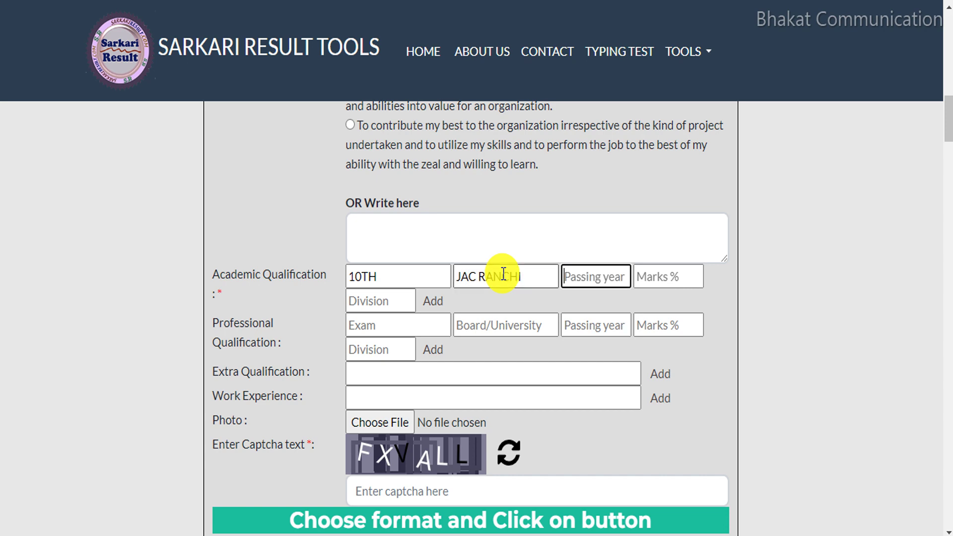
pyautogui.write('20')
pyautogui.write('18')
pyautogui.press('Tab')
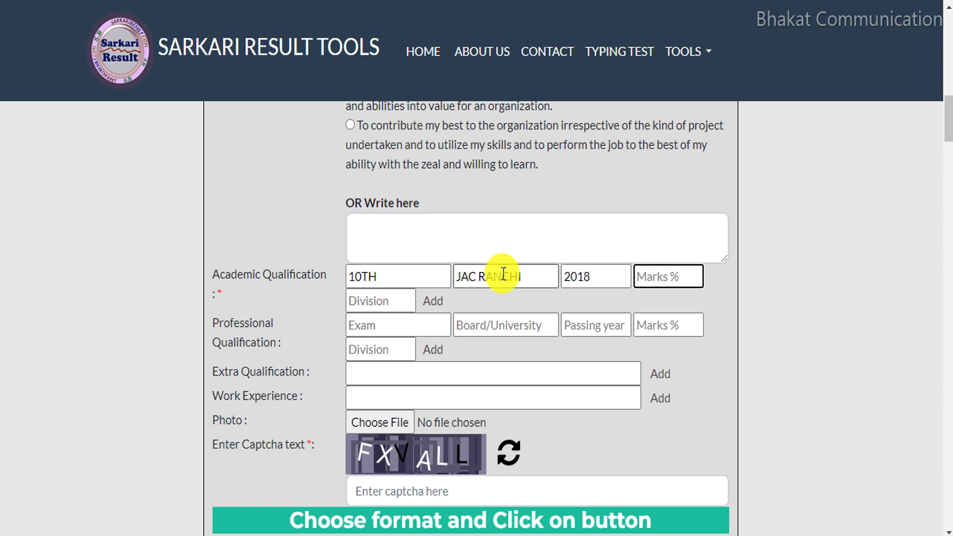
pyautogui.write('75')
pyautogui.press('Tab')
pyautogui.write('1ST')
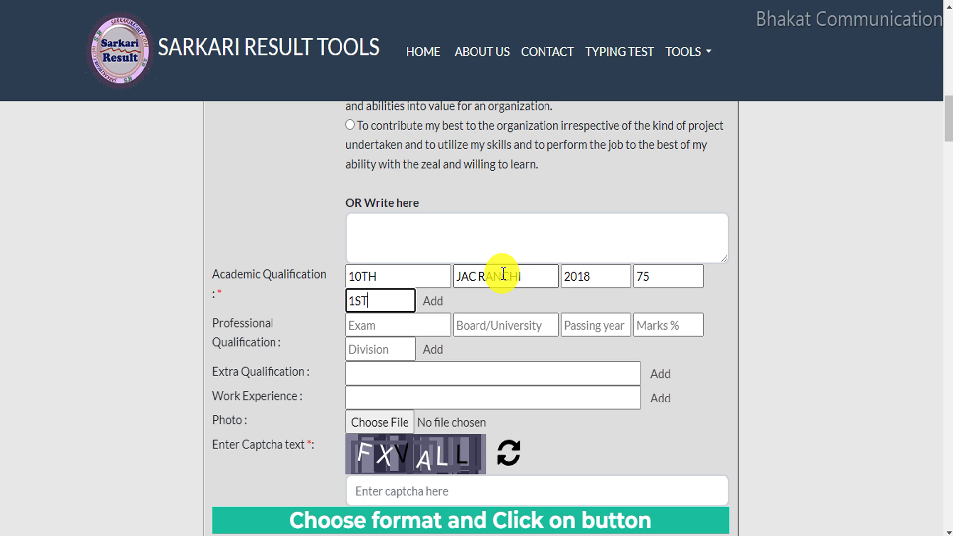
pyautogui.press('Tab')
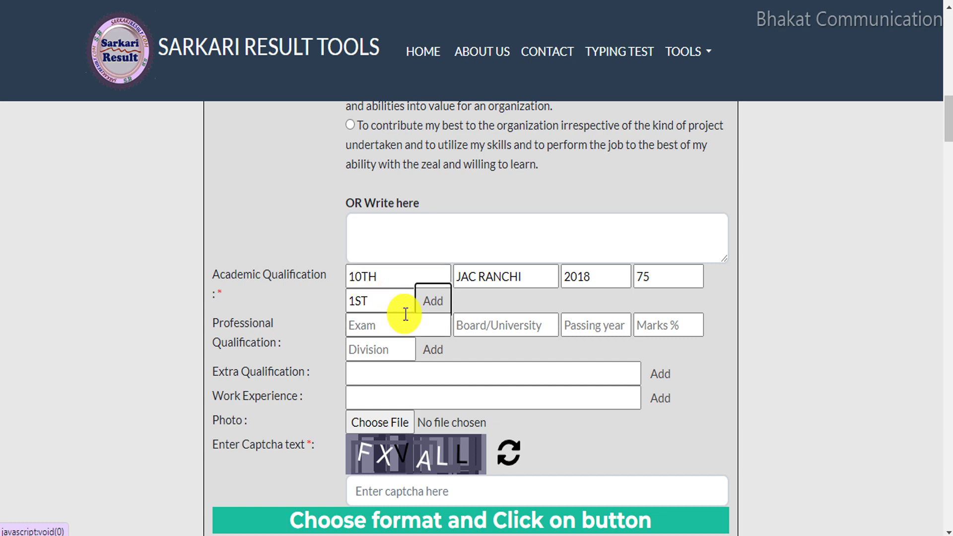
# Add a 12TH row with JAC RANCHI, 2020, 80 marks, 1ST division, then add another row
pyautogui.click(433, 304)
pyautogui.click(362, 326)
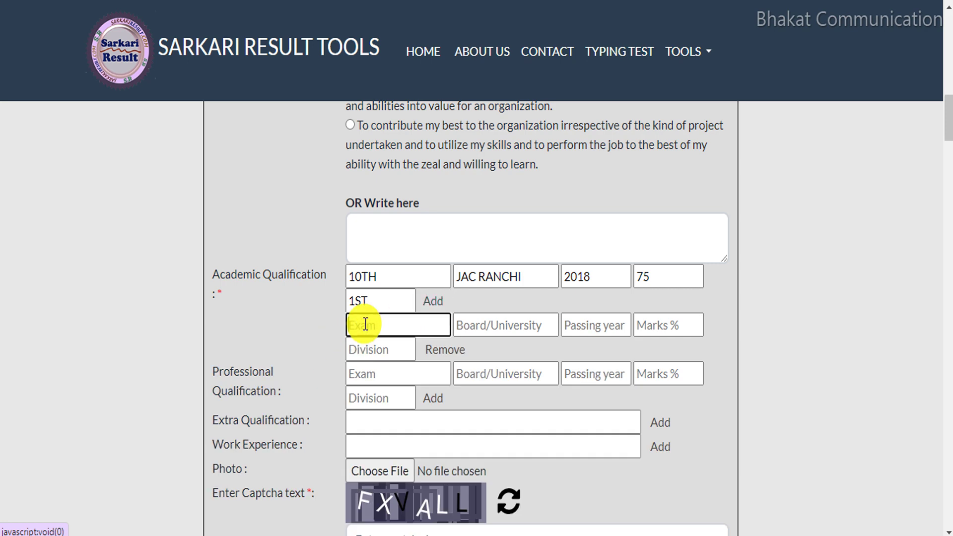
pyautogui.write('12TH')
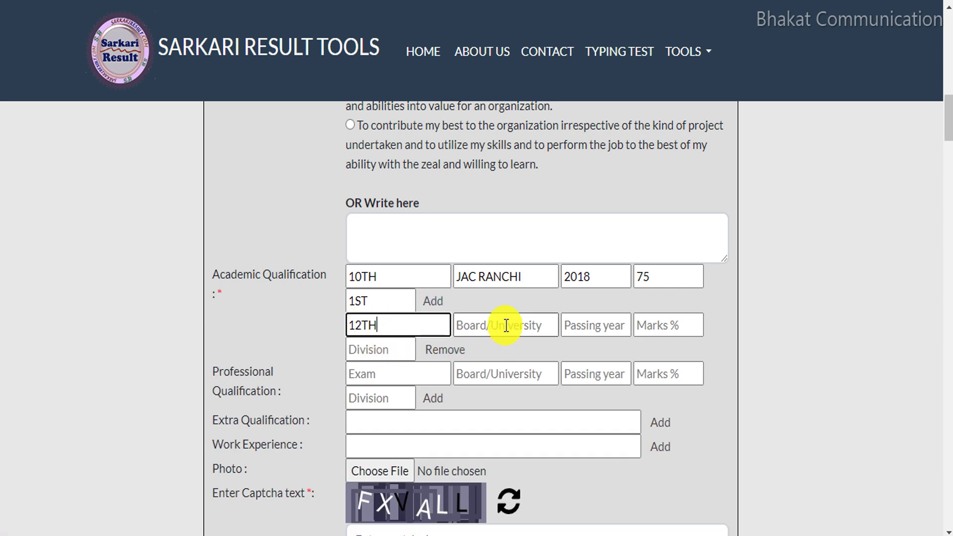
pyautogui.click(506, 326)
pyautogui.write('JAC')
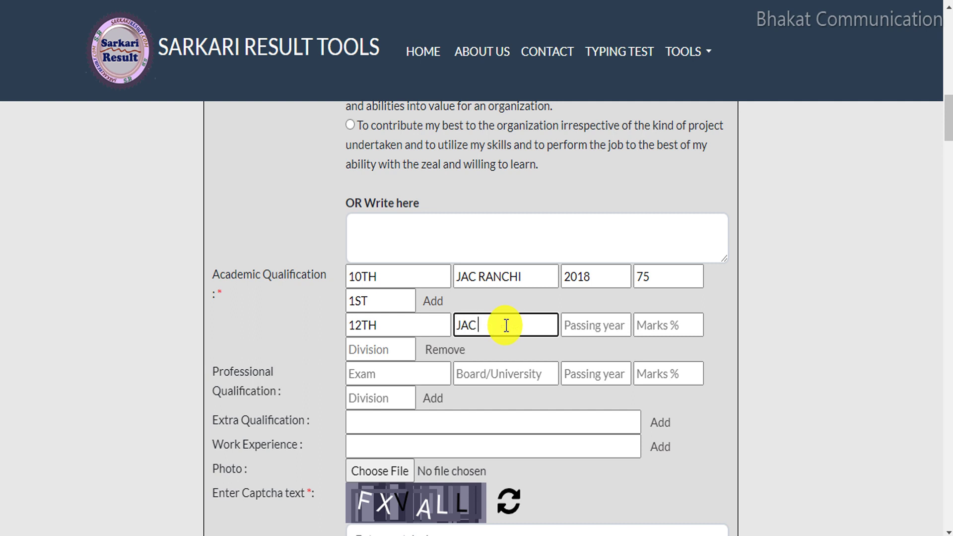
pyautogui.write(' RANCHI')
pyautogui.press('Tab')
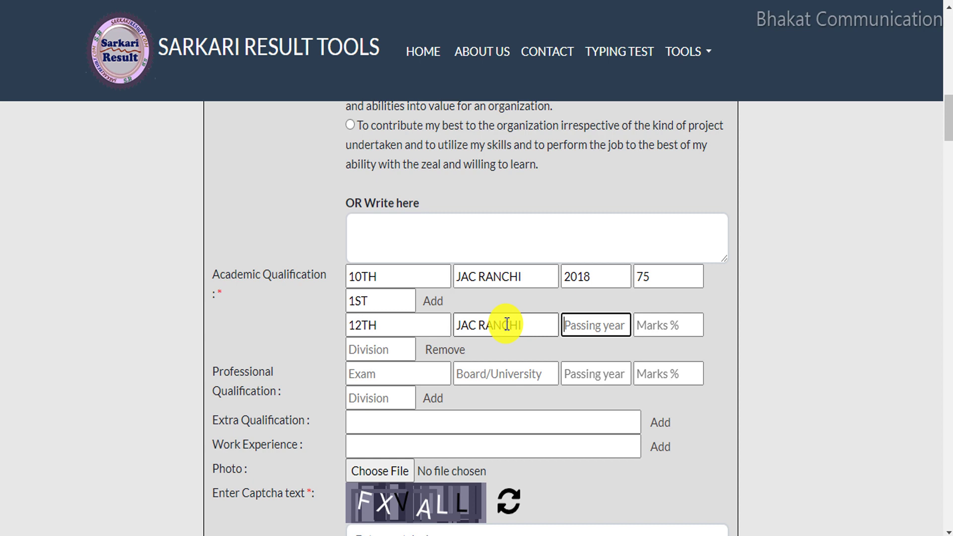
pyautogui.write('2020')
pyautogui.press('Tab')
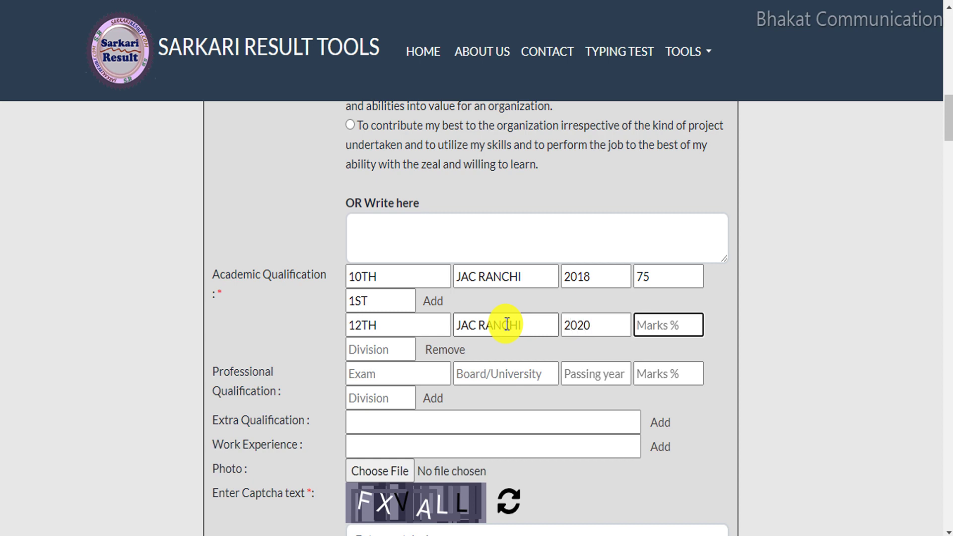
pyautogui.write('80')
pyautogui.press('Tab')
pyautogui.write('1')
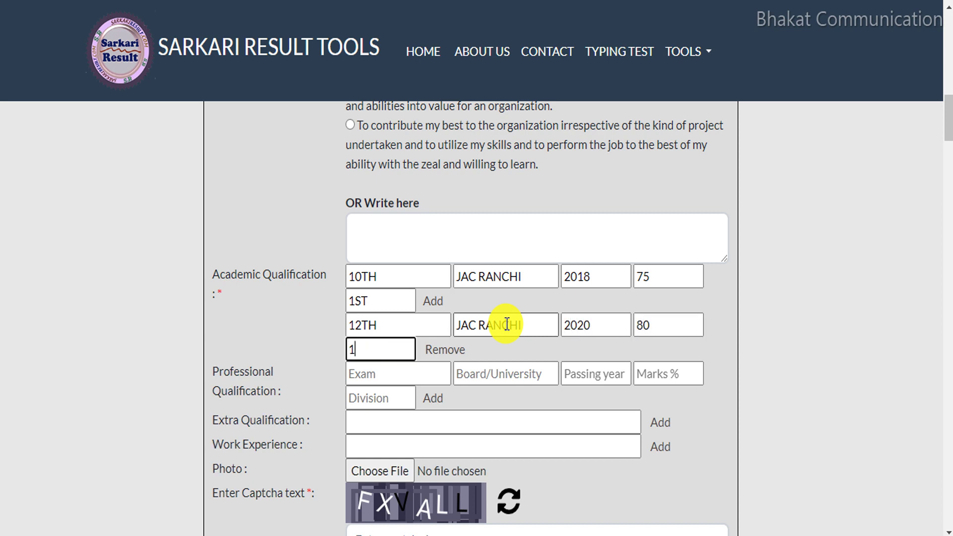
pyautogui.write('ST')
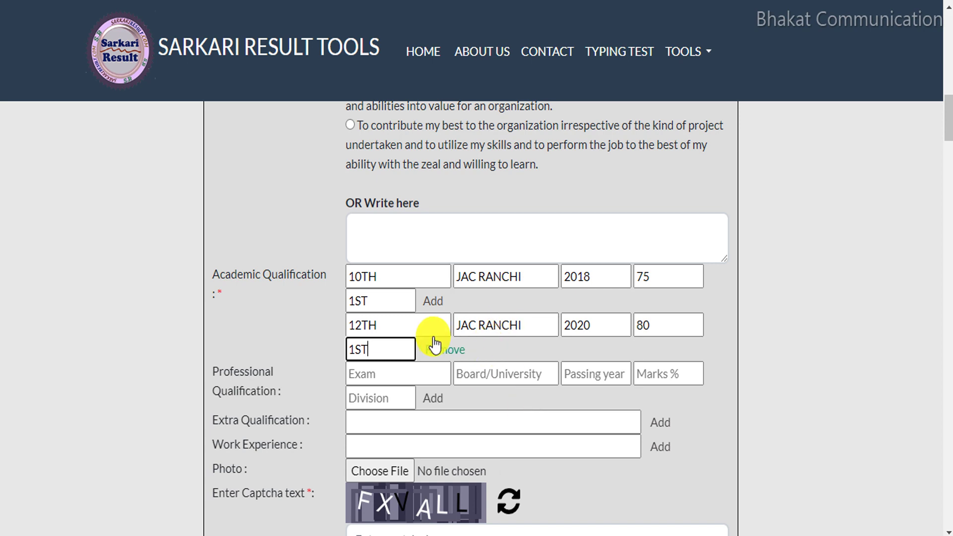
pyautogui.click(449, 350)
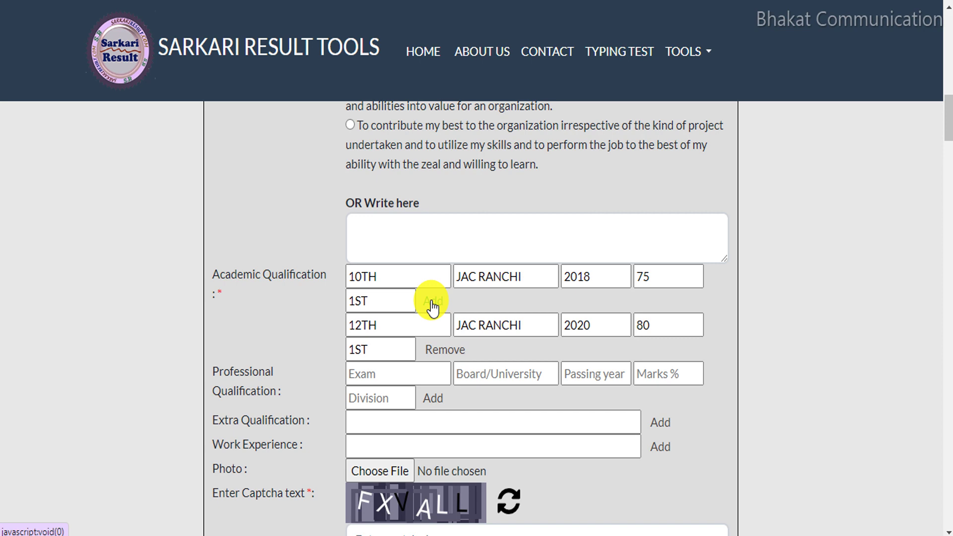
# Add a third qualification row and enter GRADUTION as its exam
pyautogui.click(432, 303)
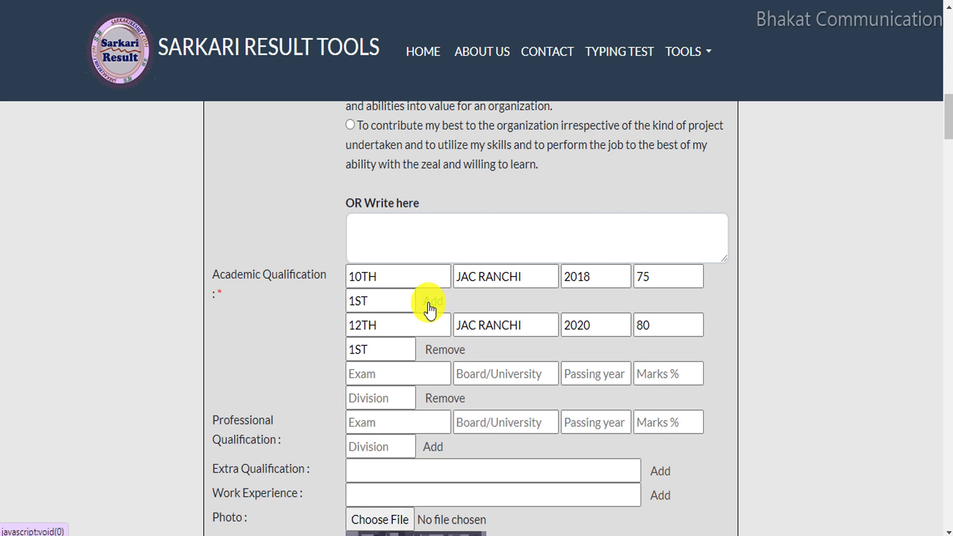
pyautogui.click(379, 372)
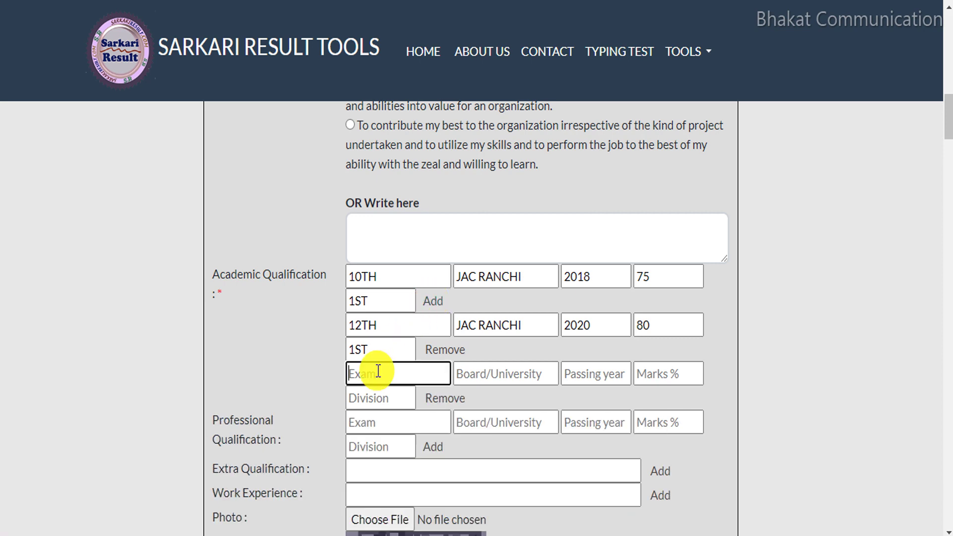
pyautogui.write('GRATU')
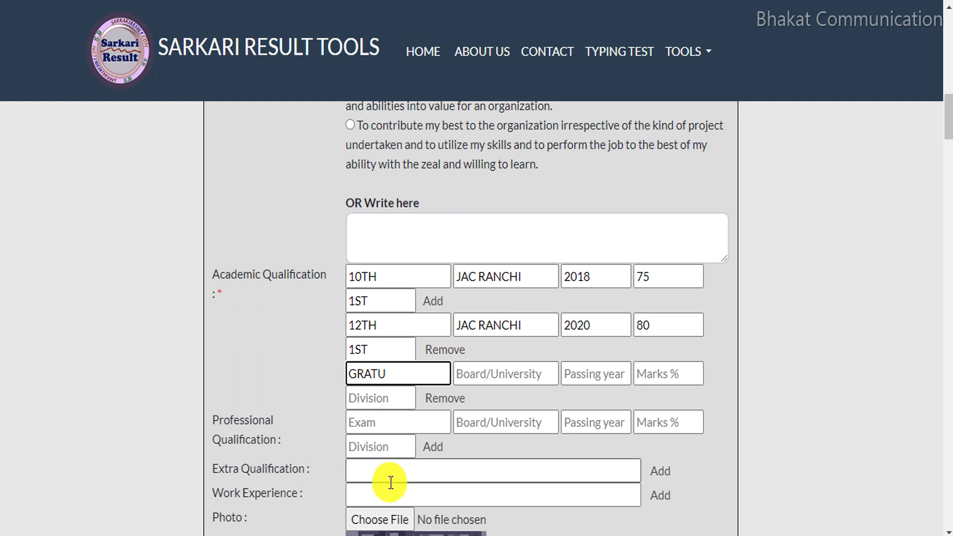
pyautogui.press('BackSpace')
pyautogui.press('BackSpace')
pyautogui.write('DUTION')
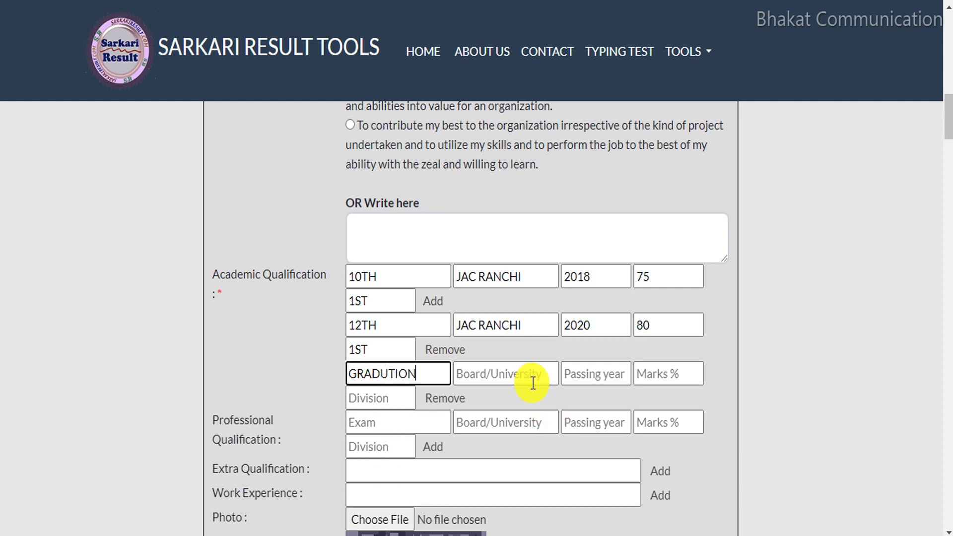
# Fill the graduation row with KOLHAN UNIVERSITY, 2023, 70 marks and 1ST division
pyautogui.click(529, 379)
pyautogui.write('KOLH')
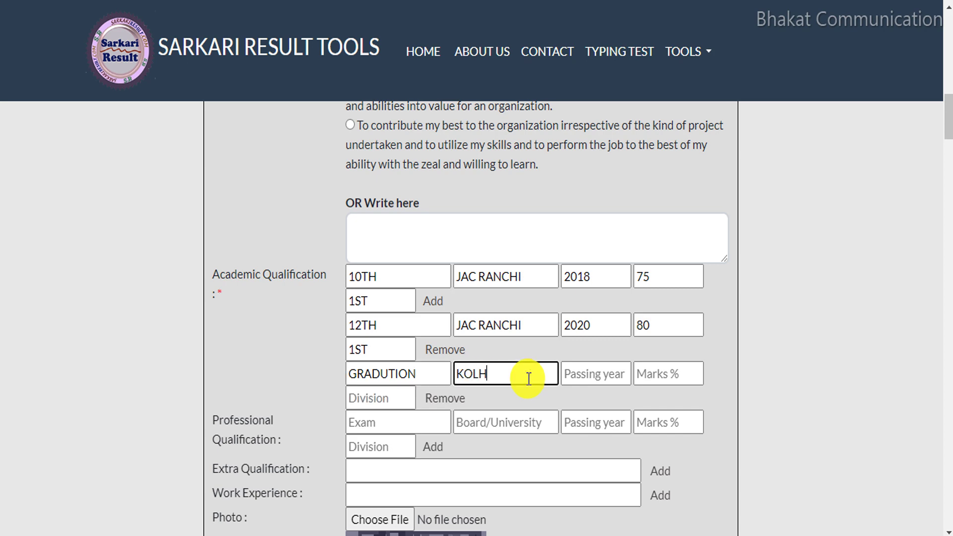
pyautogui.write('AN UNIVE')
pyautogui.write('RSI')
pyautogui.press('Tab')
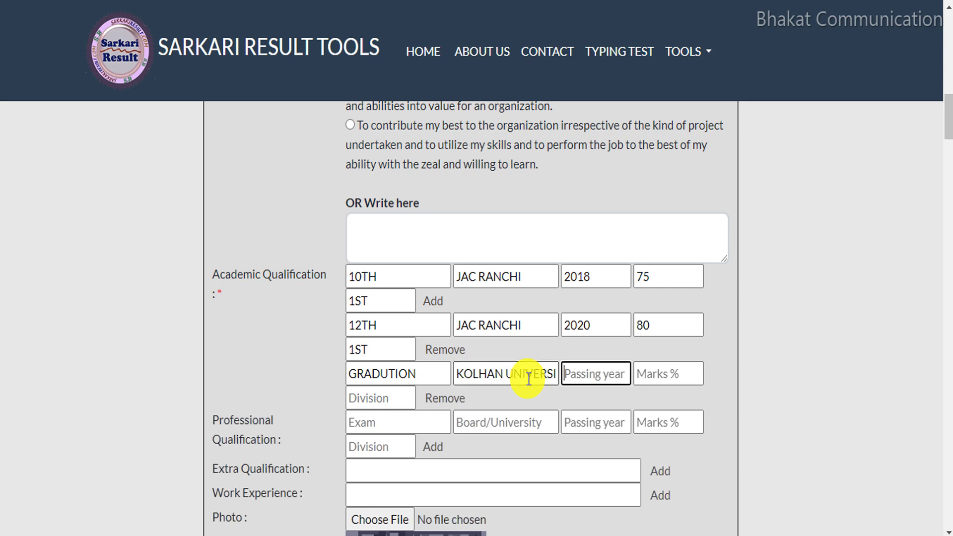
pyautogui.write('202')
pyautogui.write('3')
pyautogui.press('Tab')
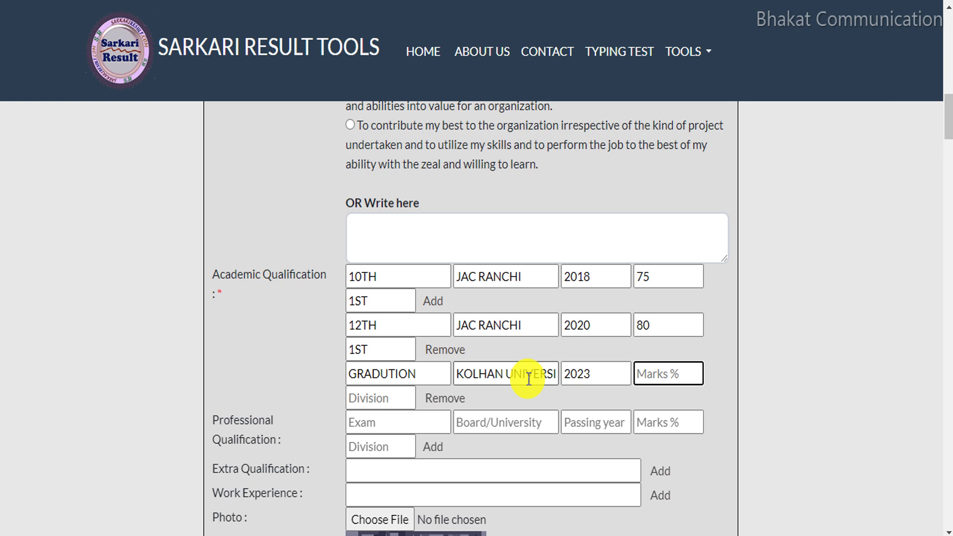
pyautogui.write('70')
pyautogui.press('Tab')
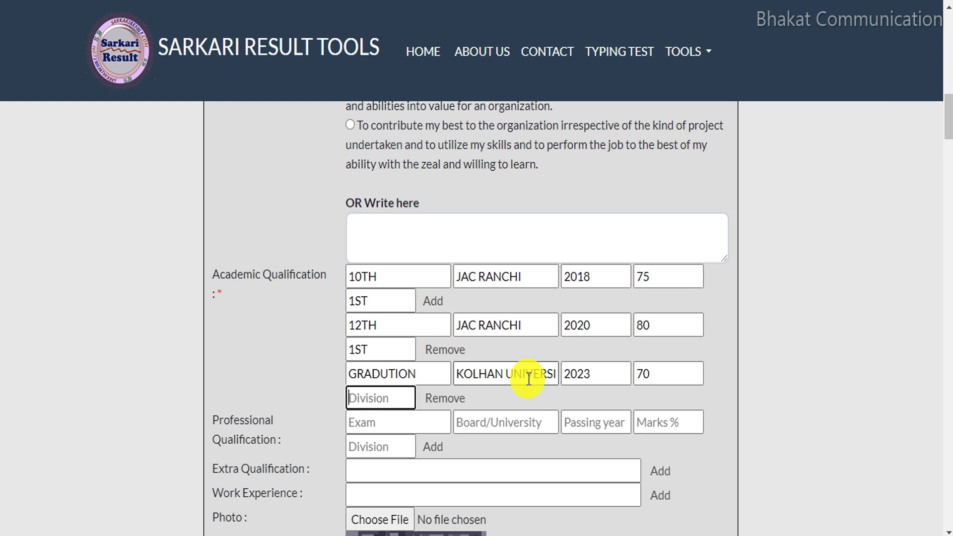
pyautogui.write('1ST')
pyautogui.press('Tab')
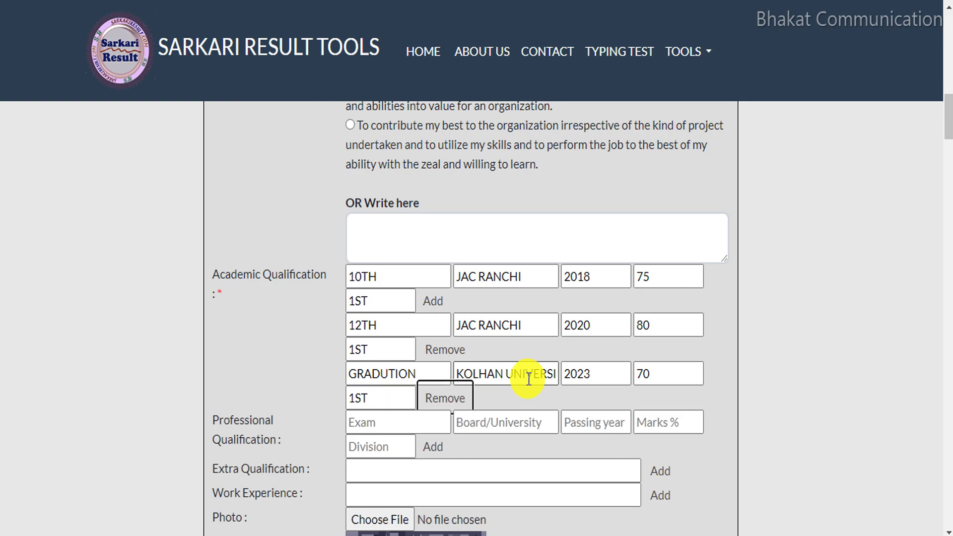
pyautogui.click(255, 365)
pyautogui.scroll(10, 453, 395)
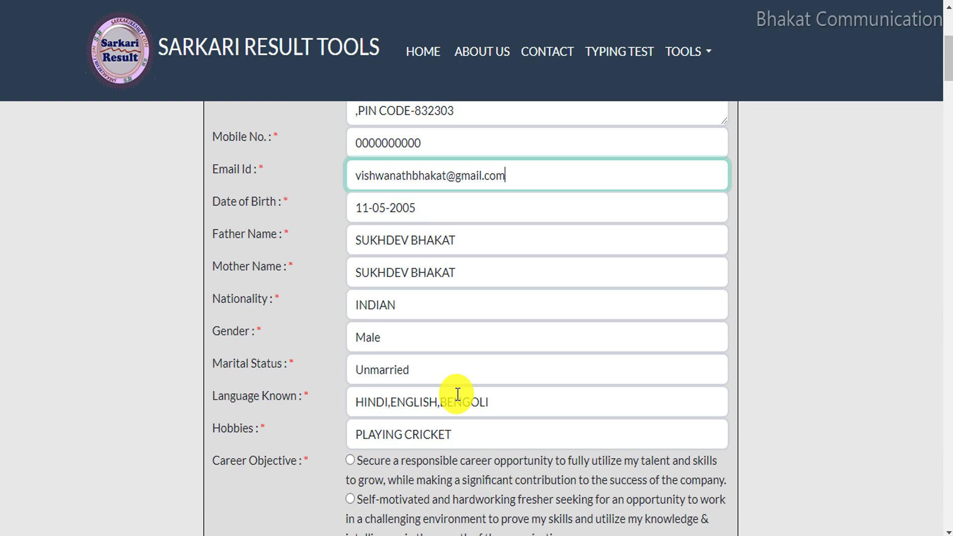
pyautogui.scroll(-6, 504, 415)
pyautogui.scroll(-1, 453, 366)
pyautogui.scroll(-4, 456, 334)
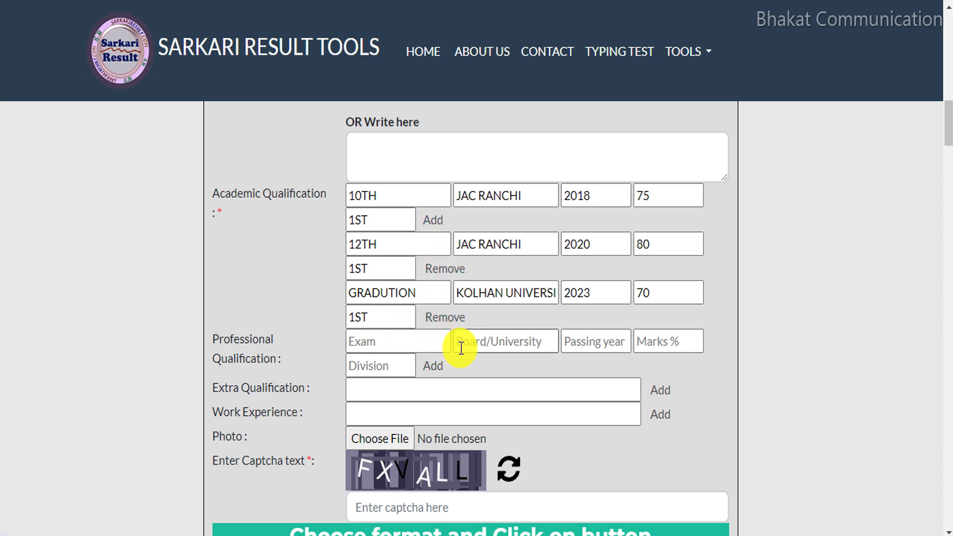
pyautogui.scroll(-2, 288, 339)
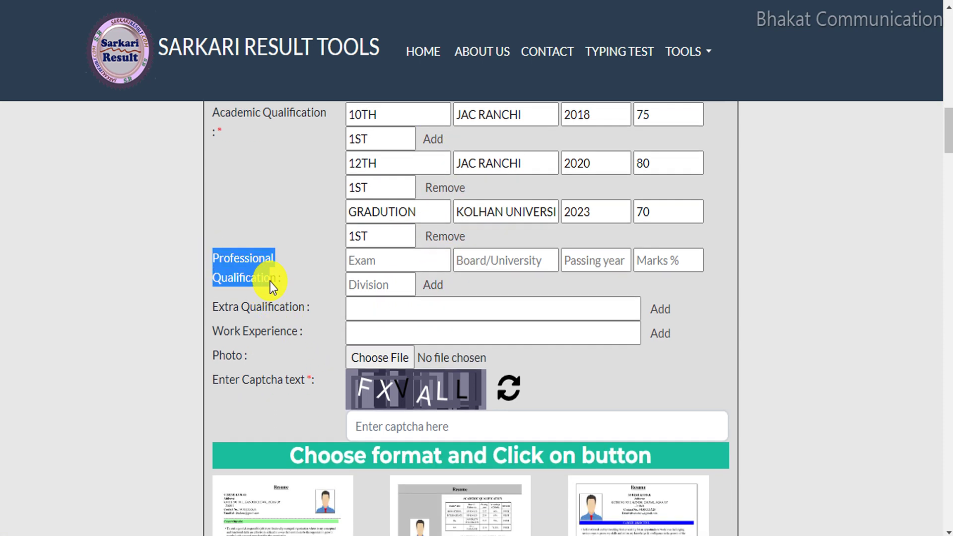
pyautogui.click(303, 260)
pyautogui.scroll(5, 317, 278)
pyautogui.scroll(12, 397, 347)
pyautogui.scroll(-10, 407, 377)
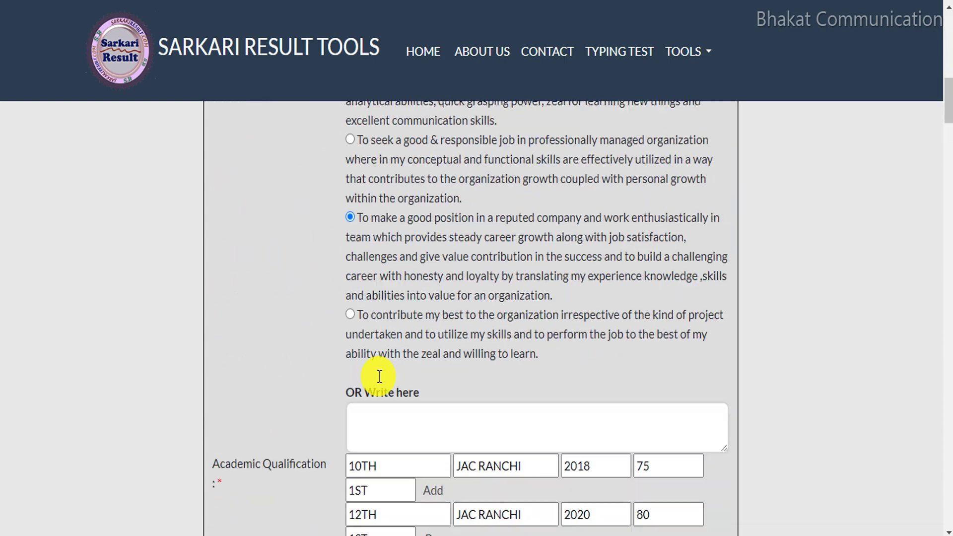
pyautogui.scroll(-5, 348, 377)
pyautogui.scroll(-4, 297, 347)
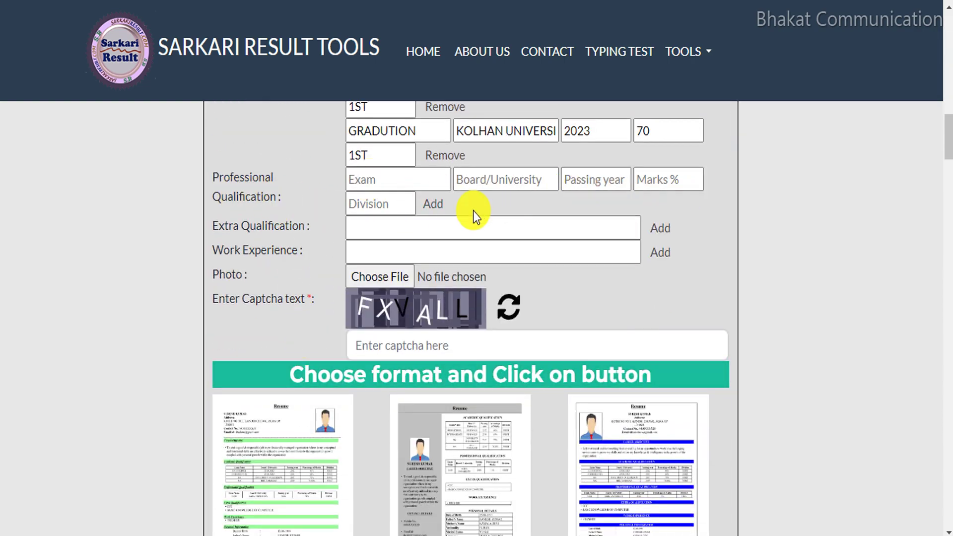
pyautogui.click(362, 179)
pyautogui.click(530, 185)
pyautogui.click(672, 174)
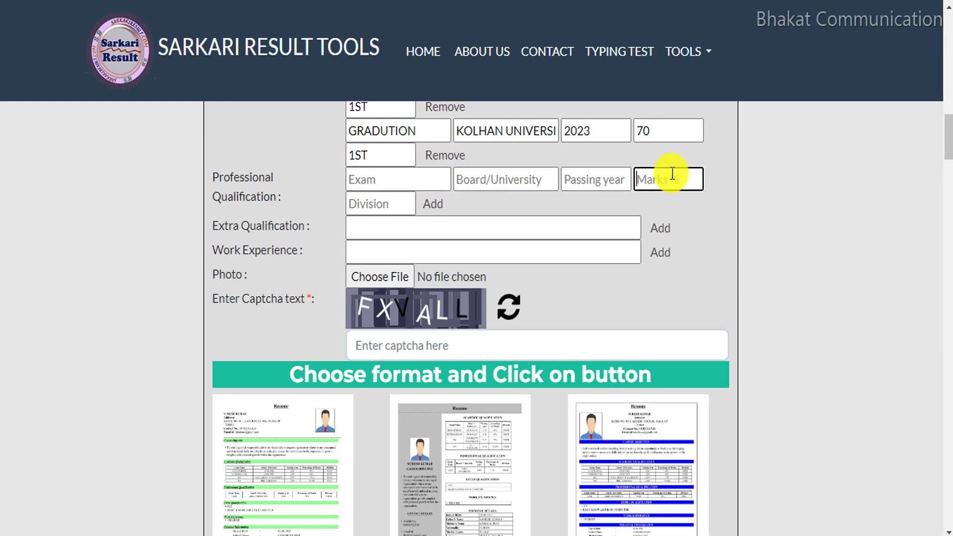
pyautogui.scroll(15, 288, 227)
pyautogui.scroll(-5, 298, 304)
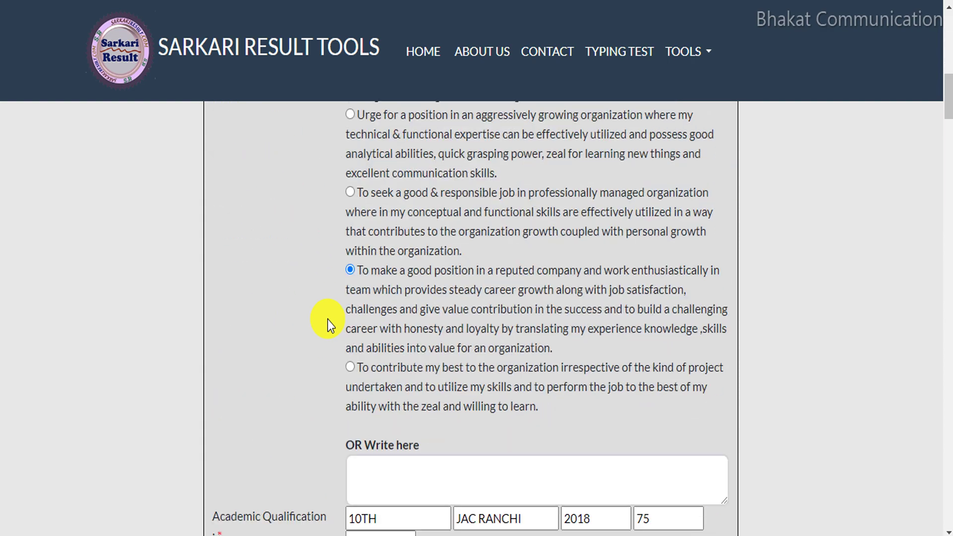
pyautogui.scroll(-6, 328, 319)
pyautogui.scroll(-3, 328, 318)
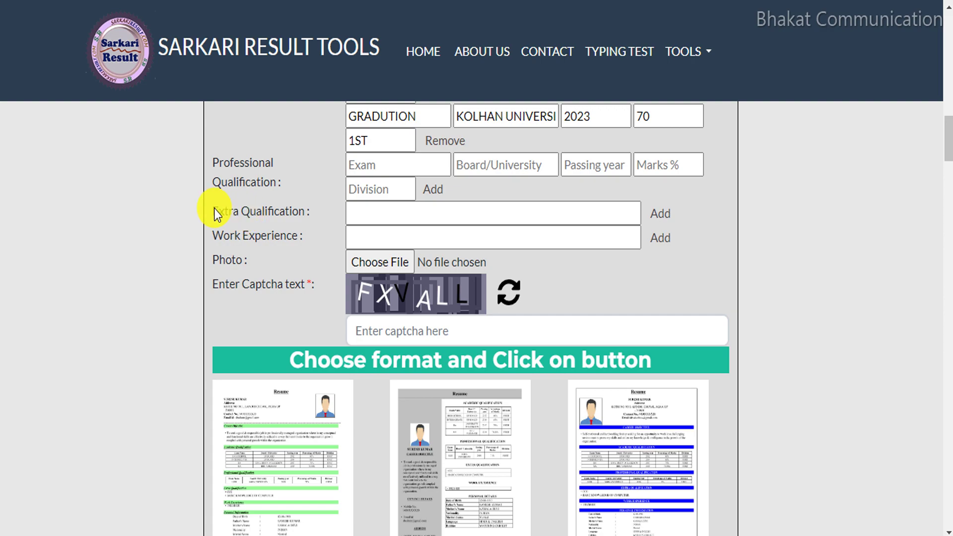
pyautogui.moveTo(214, 209); pyautogui.dragTo(312, 218)
pyautogui.scroll(3, 378, 215)
pyautogui.scroll(10, 417, 345)
pyautogui.scroll(-6, 418, 341)
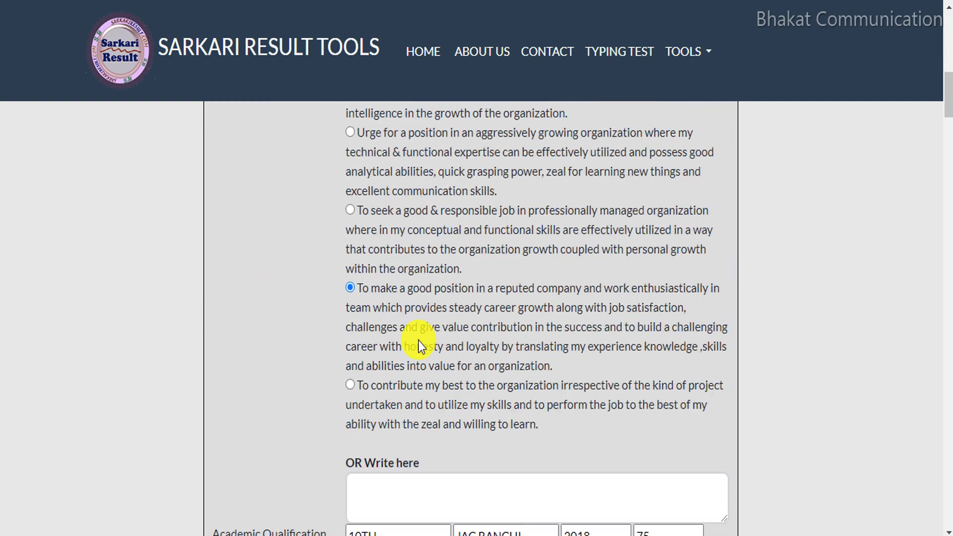
pyautogui.scroll(-7, 418, 341)
pyautogui.scroll(-3, 405, 319)
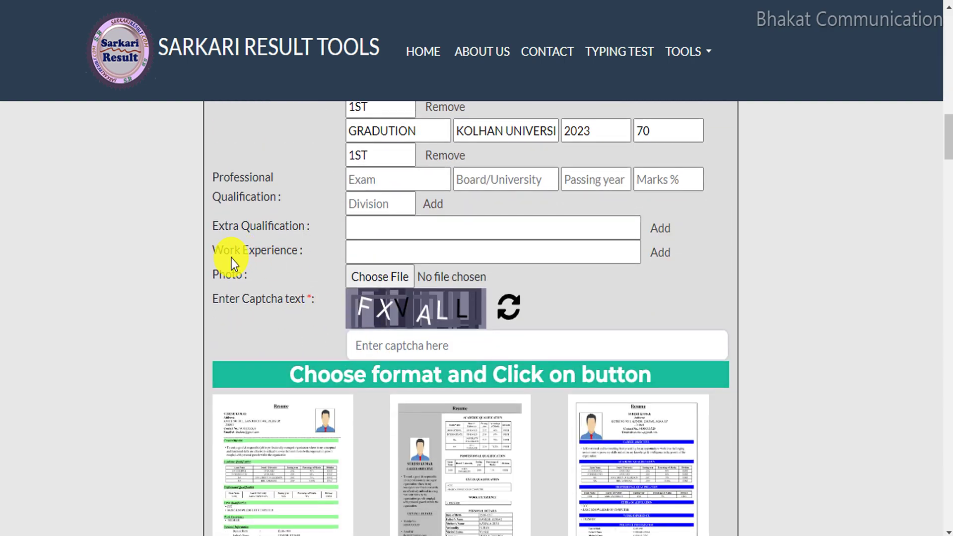
# Enter N/A in both the Work Experience and Extra Qualification fields
pyautogui.click(392, 257)
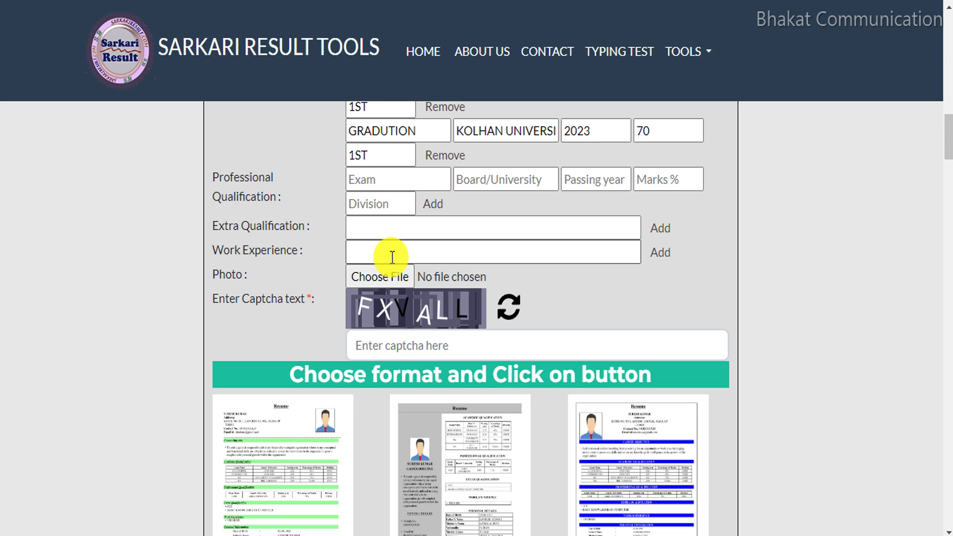
pyautogui.click(415, 252)
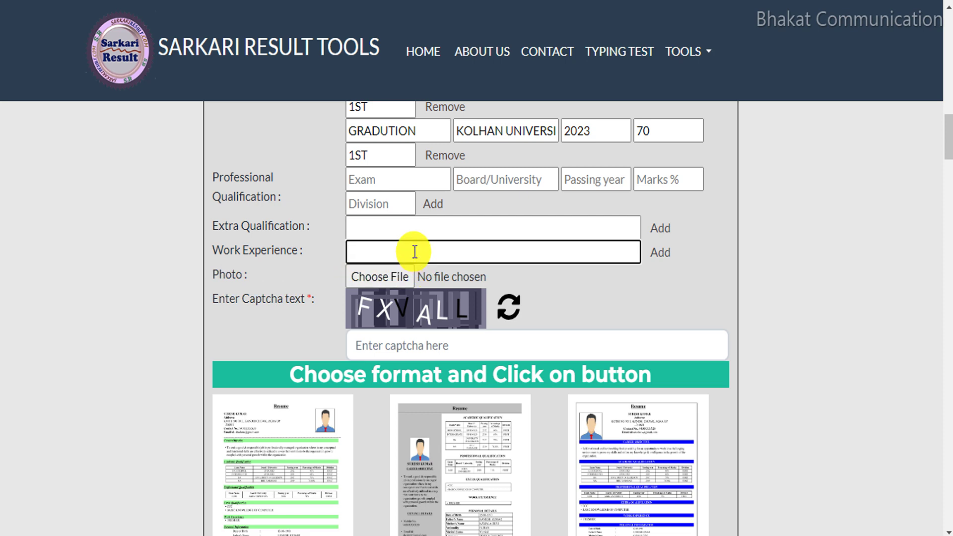
pyautogui.write('N/')
pyautogui.write('A')
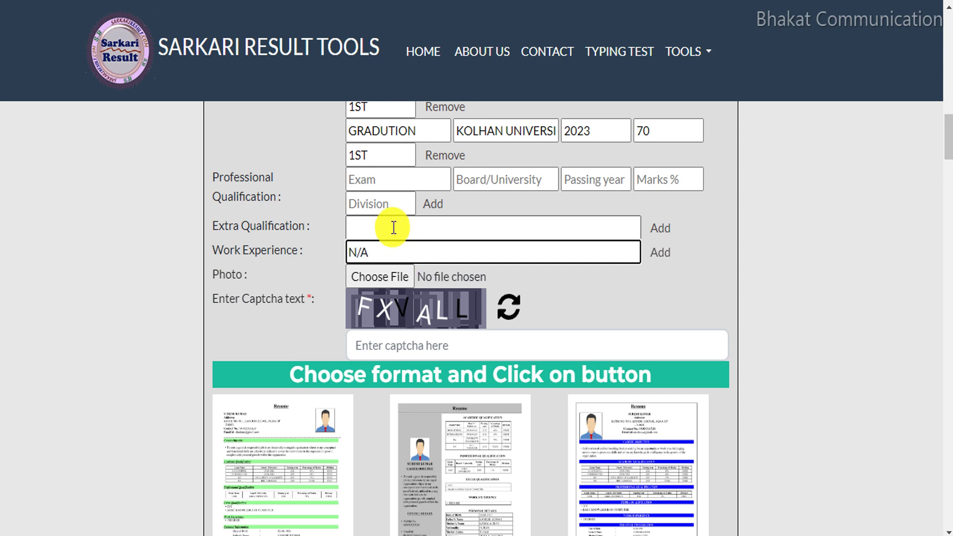
pyautogui.click(393, 227)
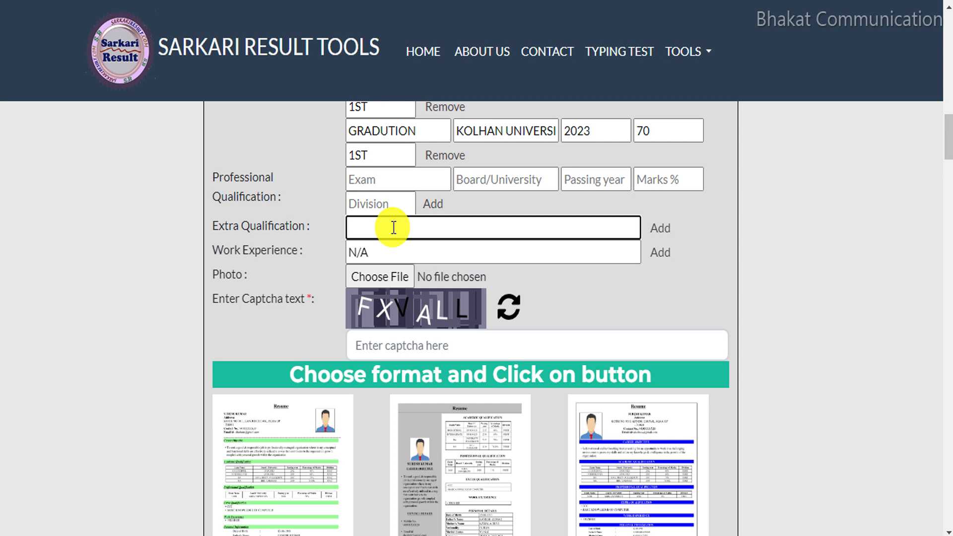
pyautogui.write('N/A')
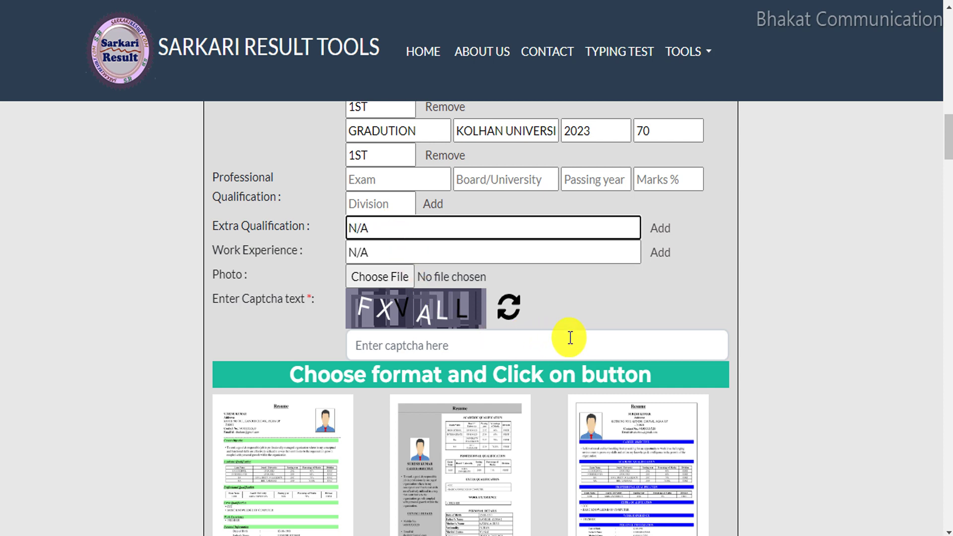
pyautogui.click(603, 315)
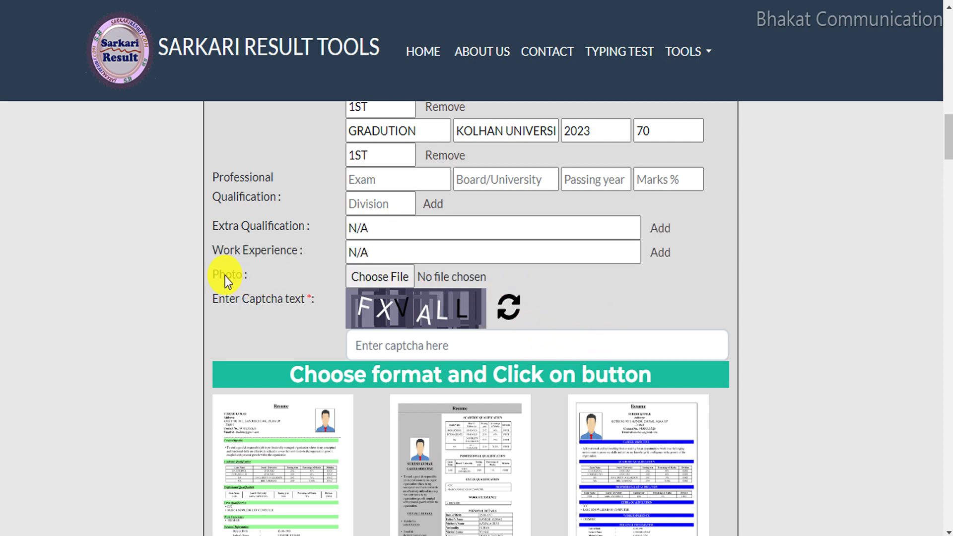
# Attach Passport_Photograph.jpg from the Desktop as the resume photo
pyautogui.scroll(8, 425, 283)
pyautogui.scroll(7, 426, 312)
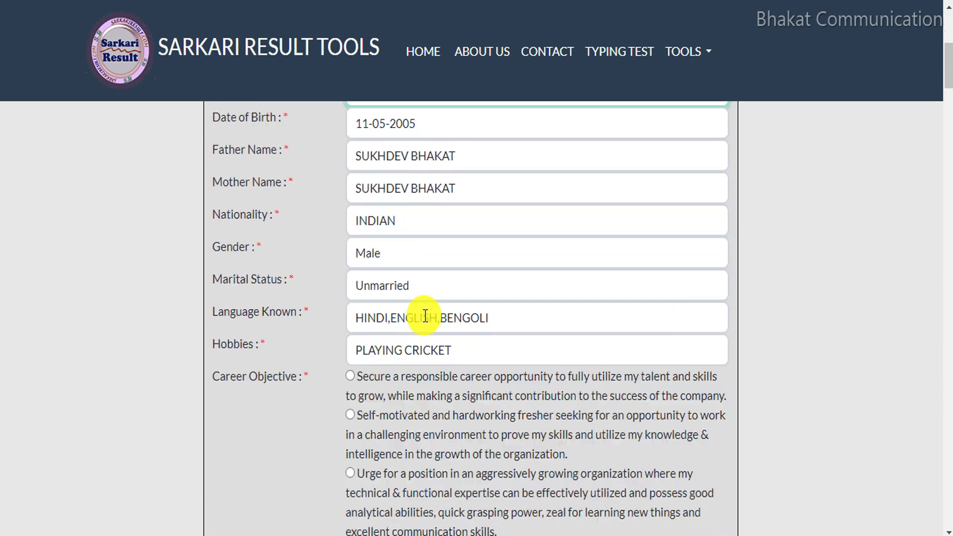
pyautogui.scroll(-13, 423, 313)
pyautogui.scroll(-4, 382, 298)
pyautogui.scroll(3, 362, 261)
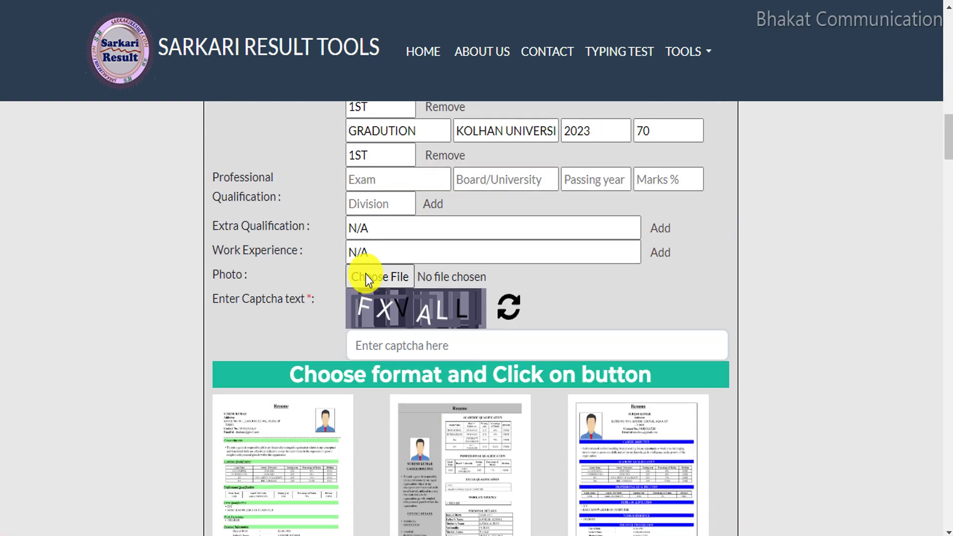
pyautogui.click(373, 273)
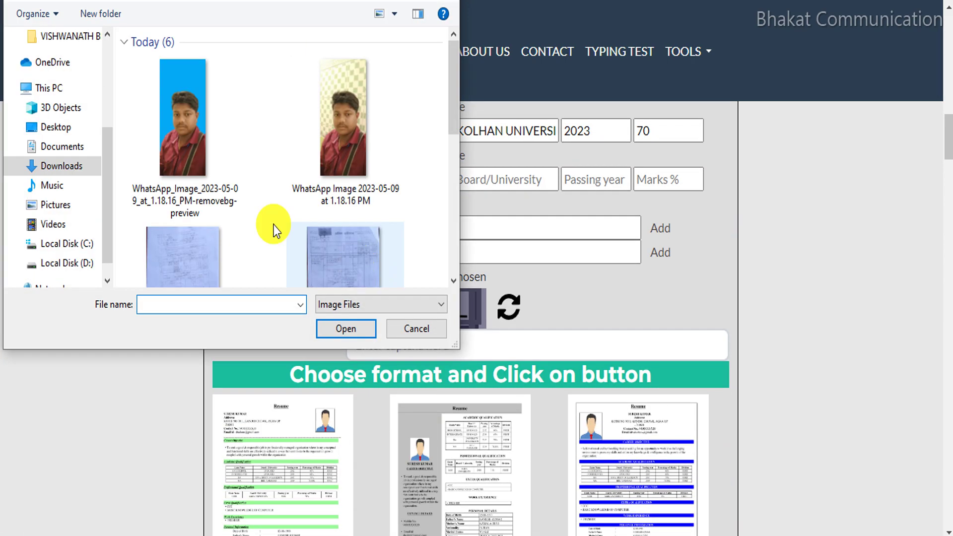
pyautogui.click(56, 127)
pyautogui.click(168, 64)
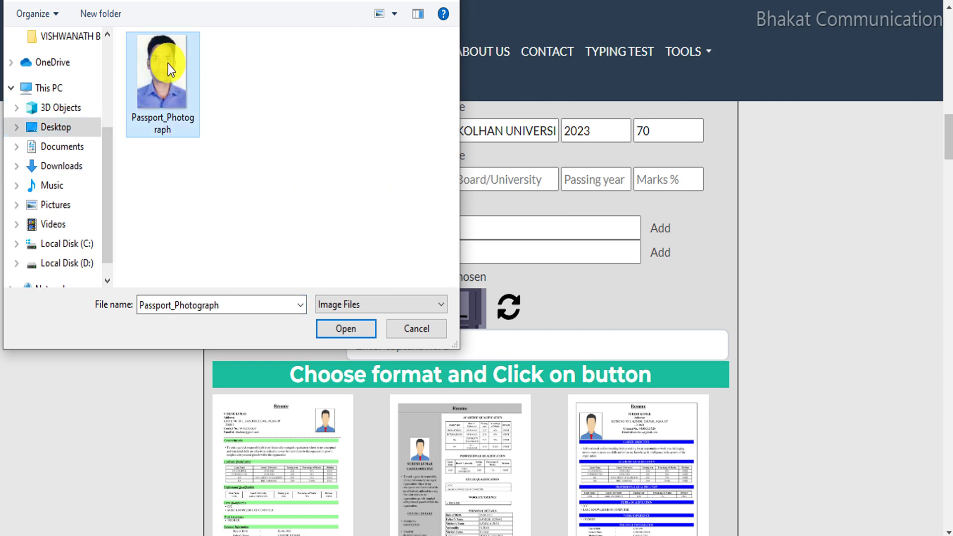
pyautogui.click(359, 335)
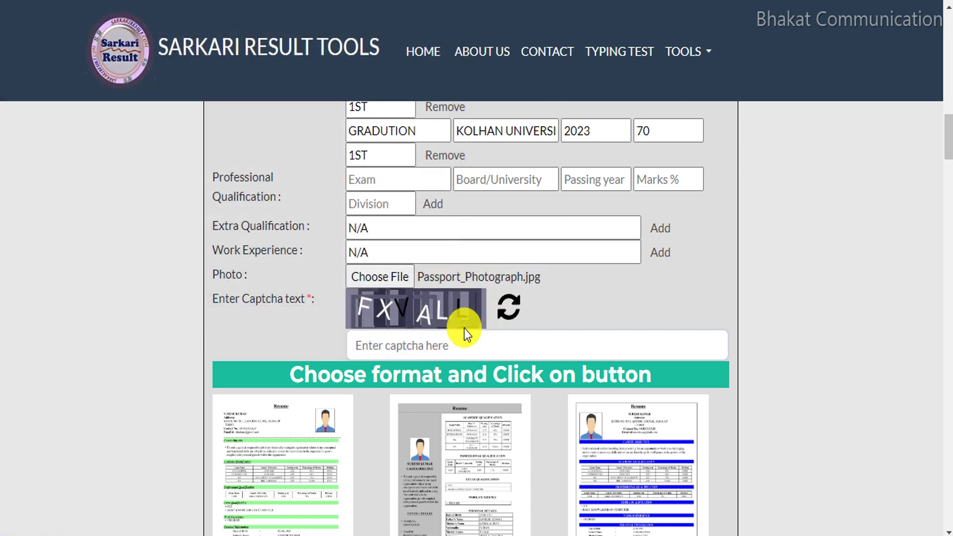
# Enter the captcha text FXVALL in the captcha box
pyautogui.click(406, 346)
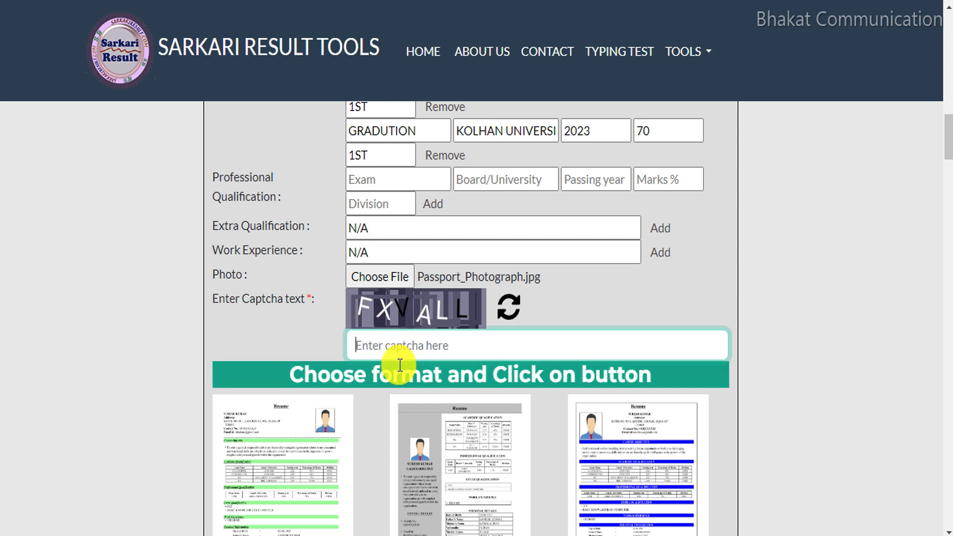
pyautogui.write('FXV')
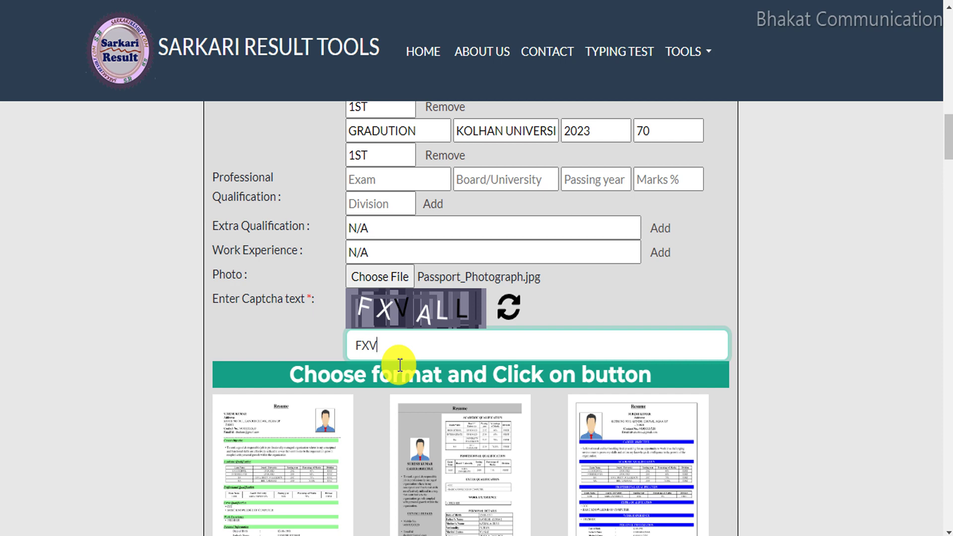
pyautogui.write('ALL')
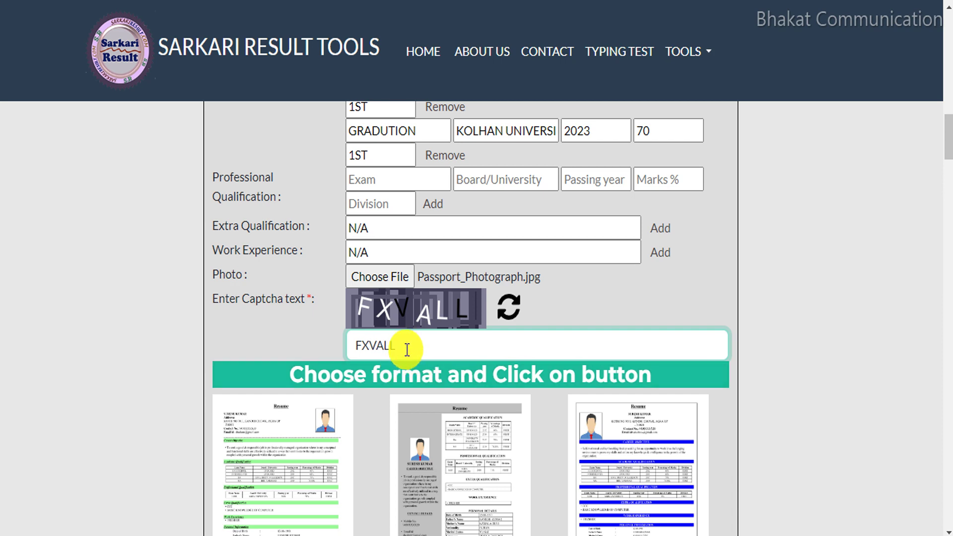
pyautogui.scroll(-3, 392, 368)
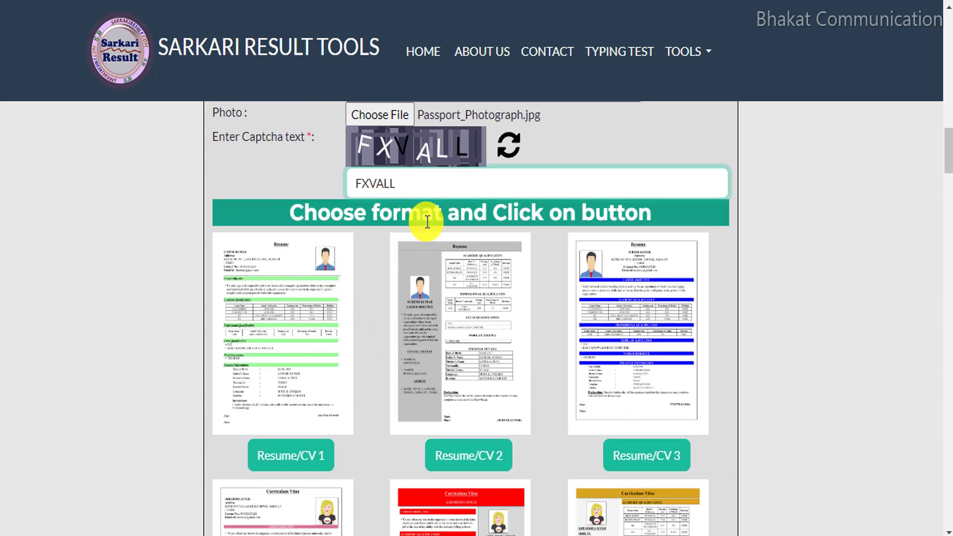
# Browse the six format thumbnails and build the resume with the Resume/CV 3 design
pyautogui.scroll(-3, 555, 328)
pyautogui.scroll(-4, 552, 372)
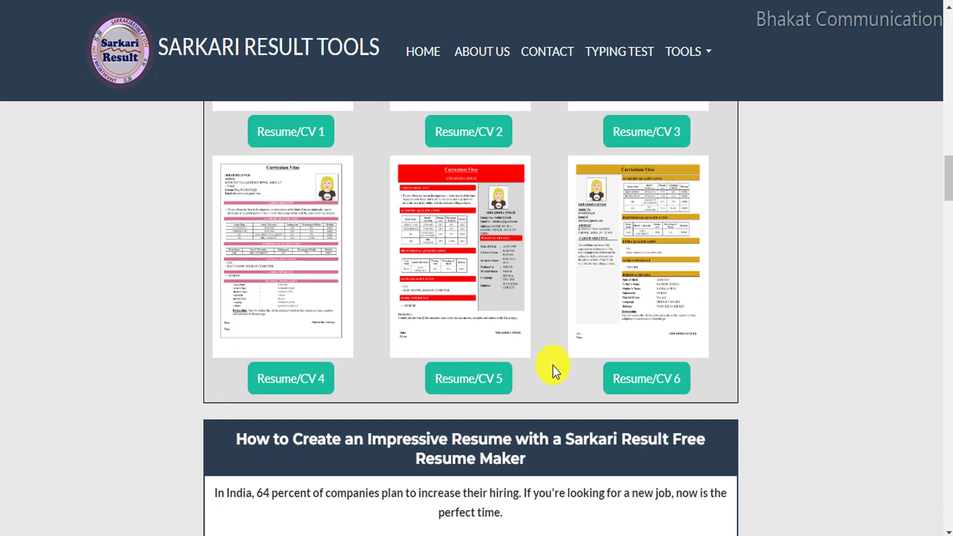
pyautogui.scroll(5, 581, 377)
pyautogui.scroll(3, 581, 378)
pyautogui.scroll(-2, 365, 345)
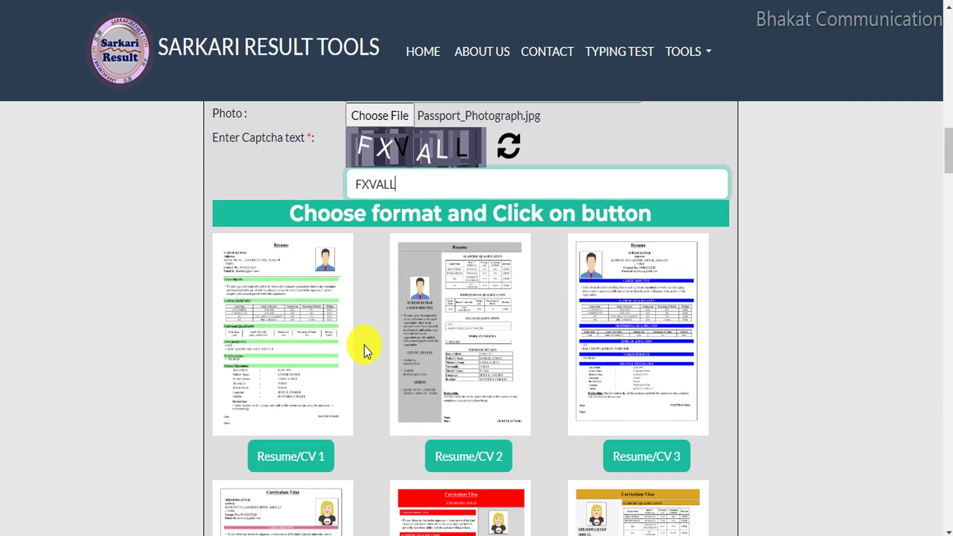
pyautogui.scroll(-3, 515, 298)
pyautogui.scroll(-3, 532, 313)
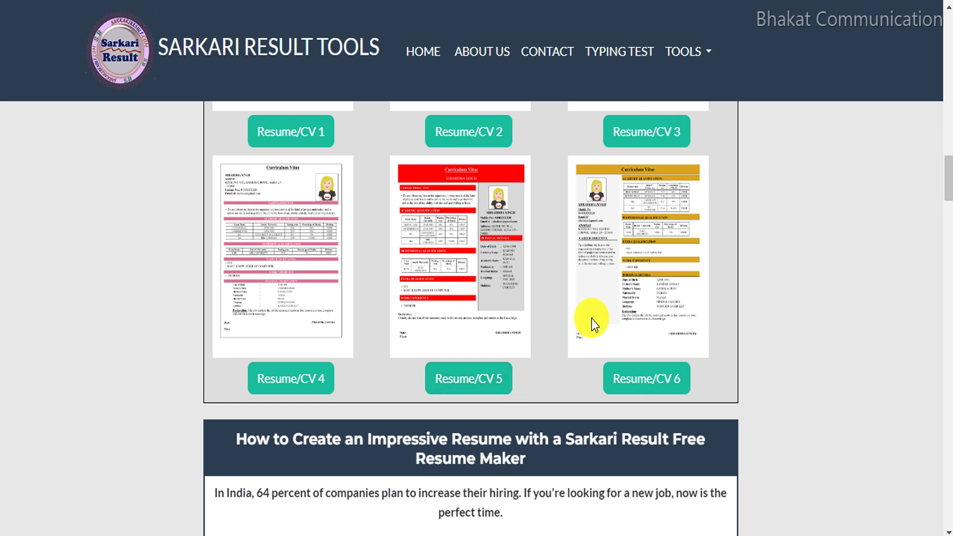
pyautogui.scroll(5, 591, 318)
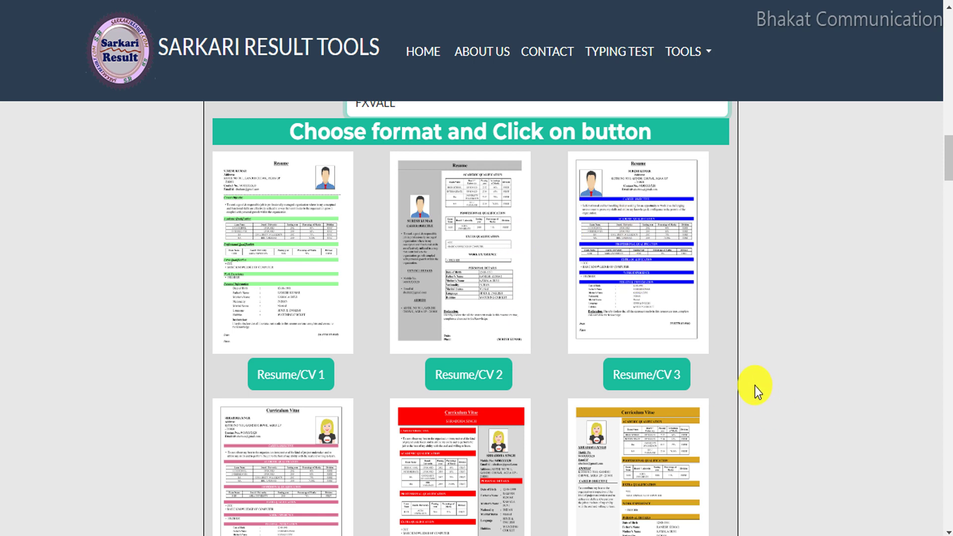
pyautogui.click(663, 381)
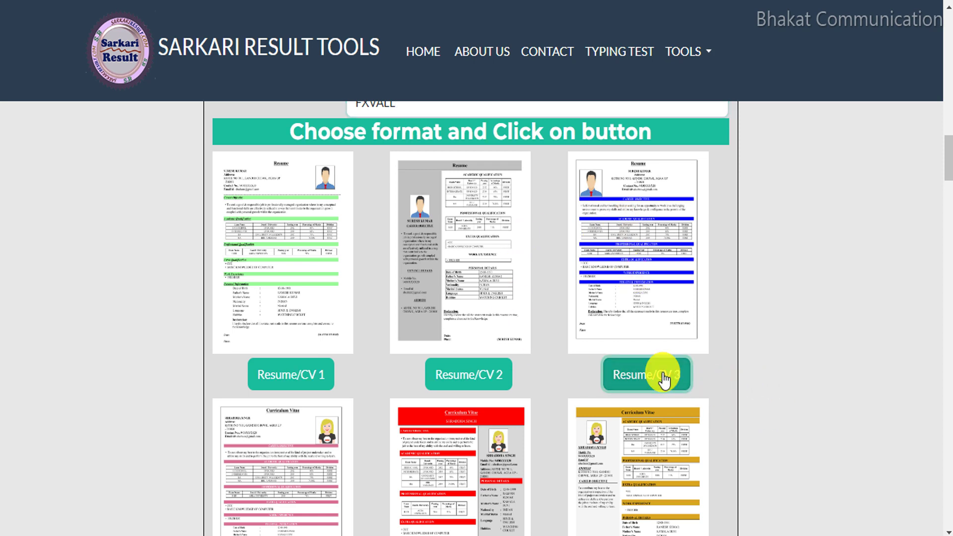
# Try Cyan as the resume's section header colour
pyautogui.scroll(-1, 499, 308)
pyautogui.scroll(-5, 499, 308)
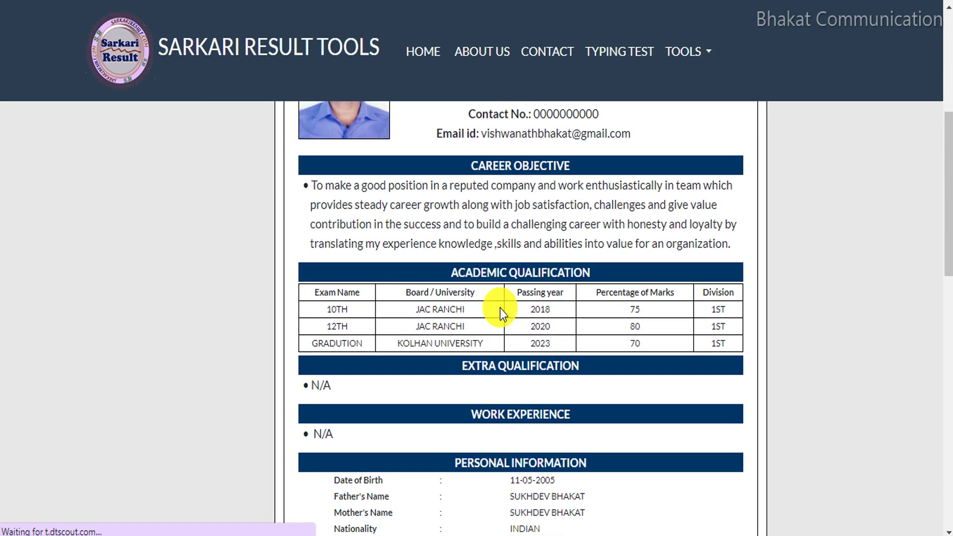
pyautogui.scroll(-3, 500, 310)
pyautogui.scroll(2, 499, 328)
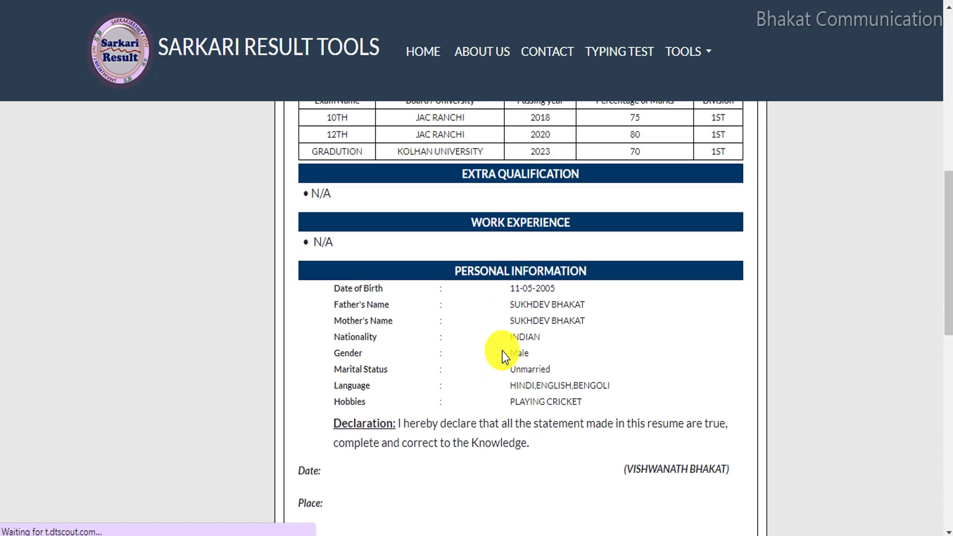
pyautogui.scroll(6, 508, 326)
pyautogui.scroll(-6, 508, 325)
pyautogui.scroll(3, 514, 323)
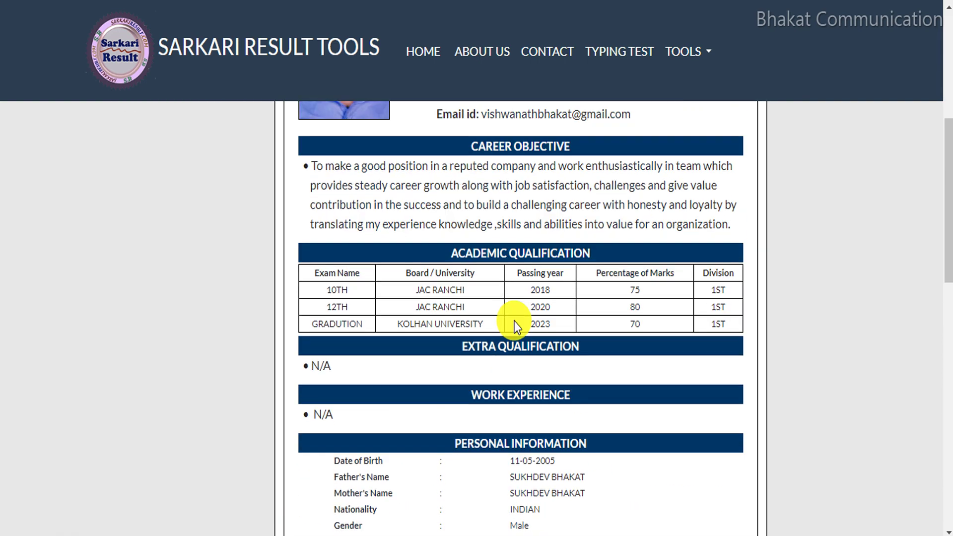
pyautogui.scroll(5, 517, 313)
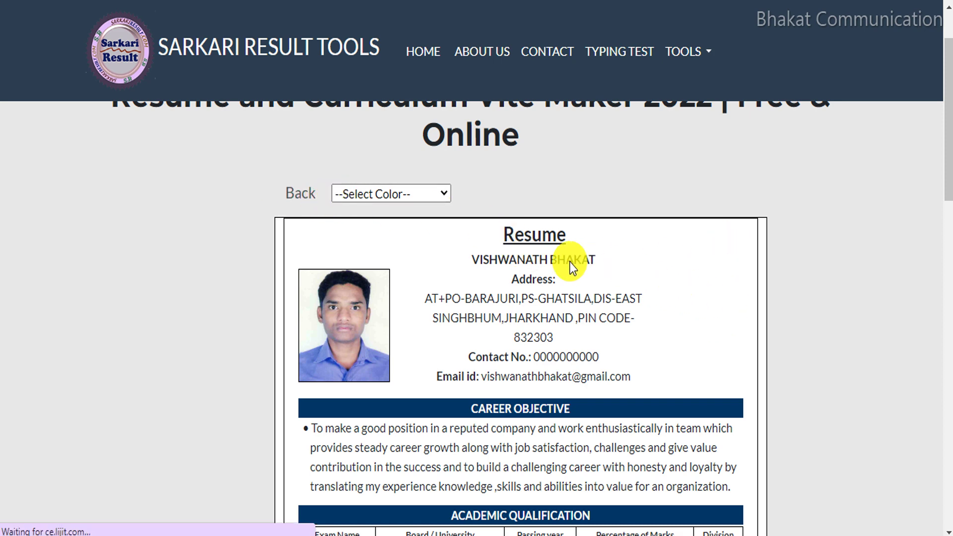
pyautogui.click(400, 194)
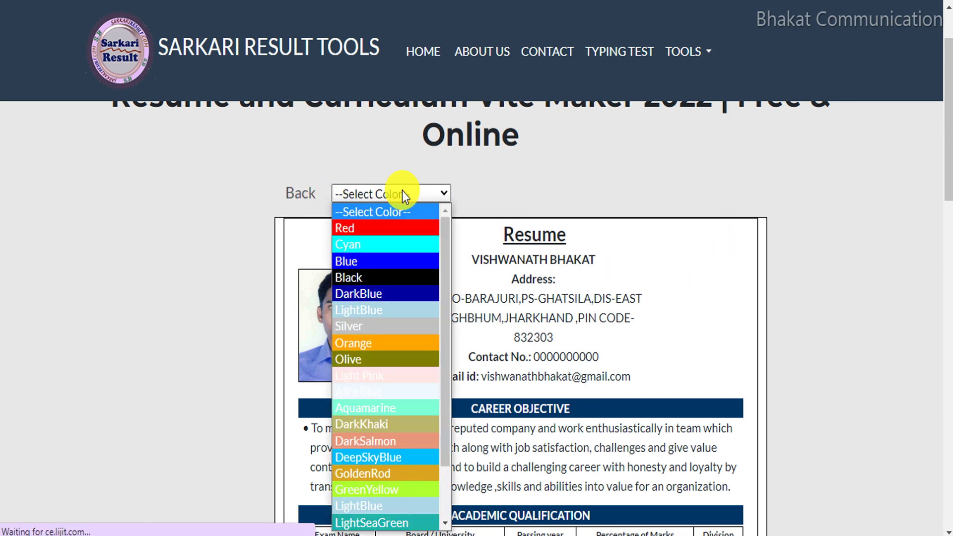
pyautogui.click(348, 244)
pyautogui.scroll(-2, 391, 213)
pyautogui.scroll(-3, 504, 300)
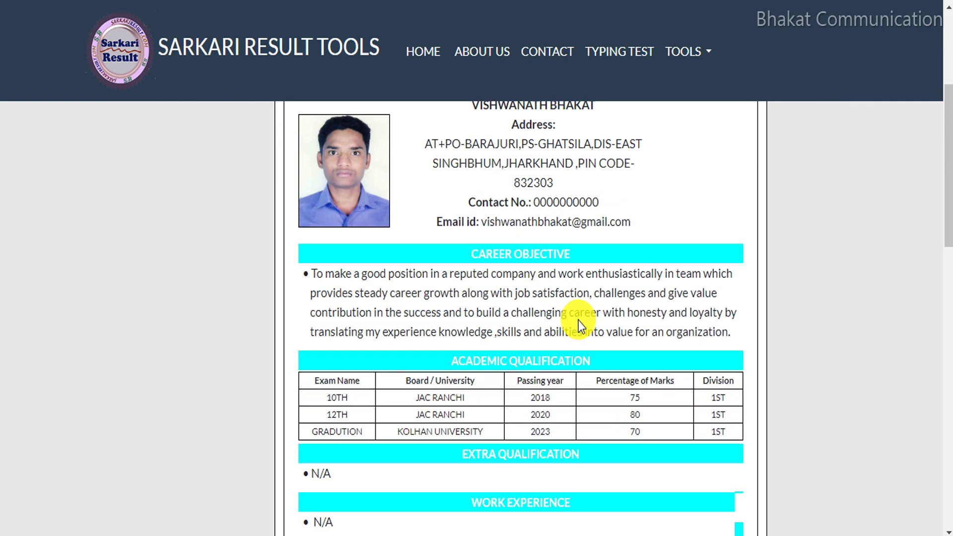
pyautogui.scroll(-2, 576, 319)
pyautogui.scroll(-3, 591, 251)
pyautogui.scroll(5, 538, 320)
pyautogui.scroll(4, 432, 268)
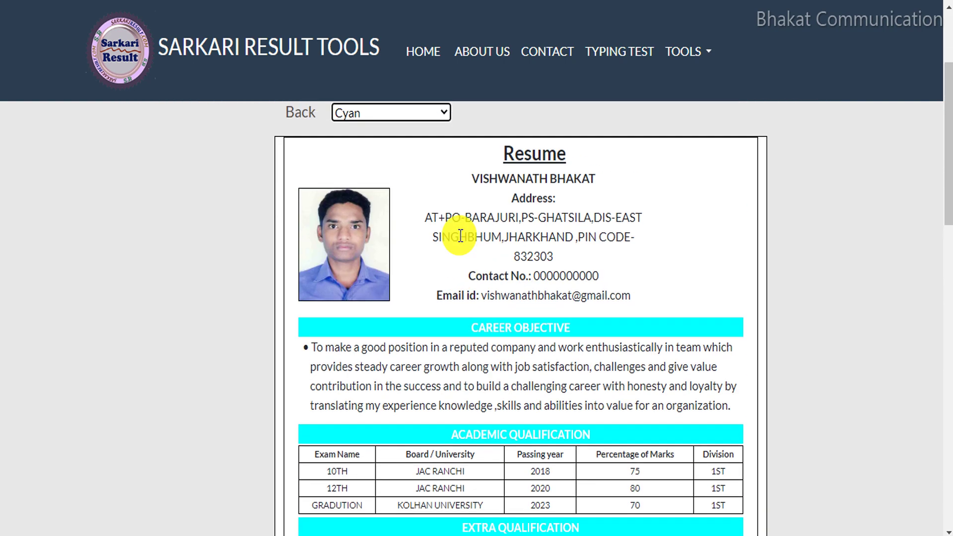
pyautogui.click(411, 114)
pyautogui.click(383, 166)
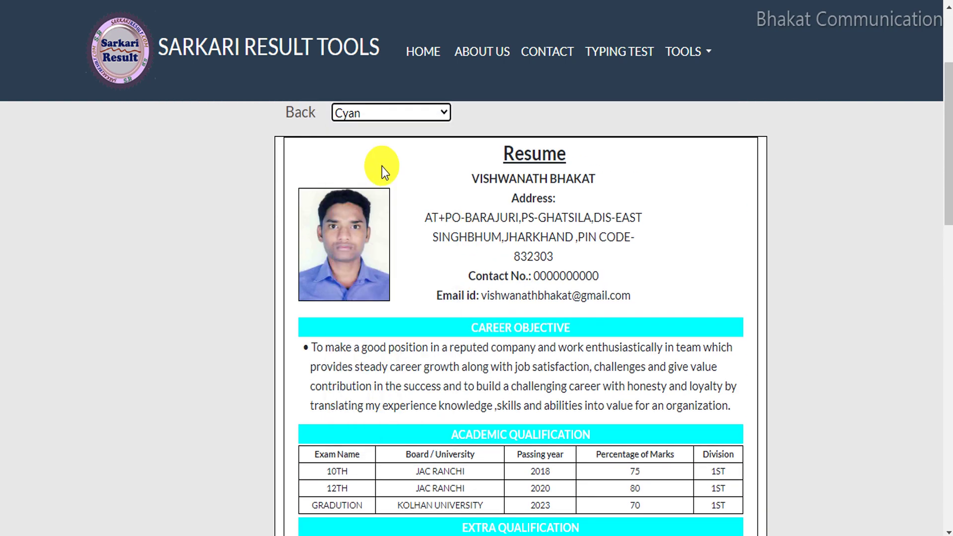
# Switch the section header colour to GreenYellow
pyautogui.scroll(-1, 422, 225)
pyautogui.scroll(-2, 483, 265)
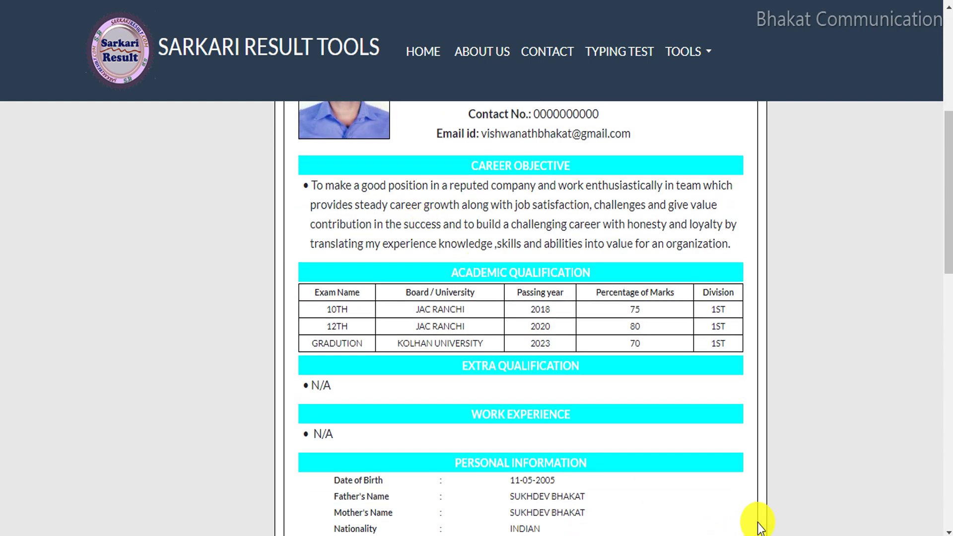
pyautogui.scroll(6, 496, 377)
pyautogui.click(420, 271)
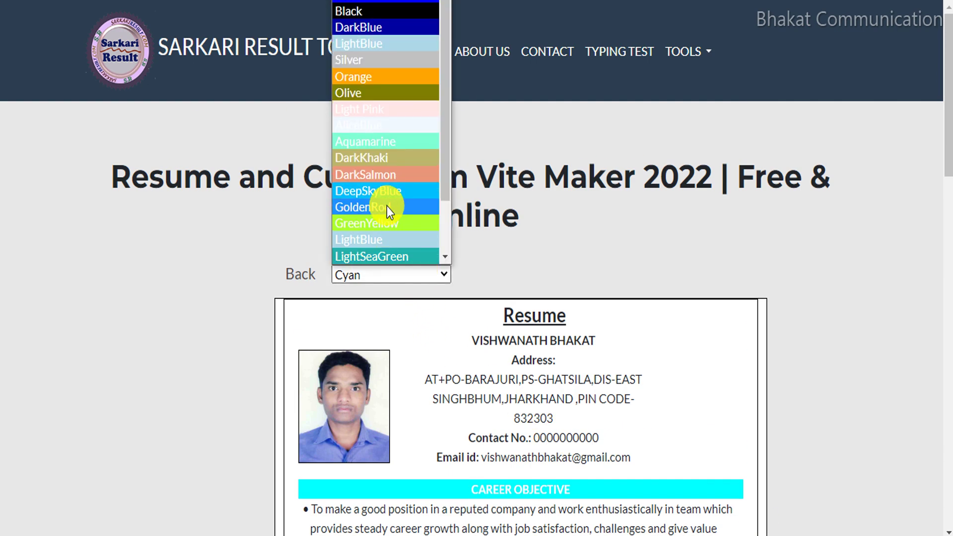
pyautogui.click(386, 218)
pyautogui.scroll(-2, 447, 248)
pyautogui.scroll(-4, 496, 283)
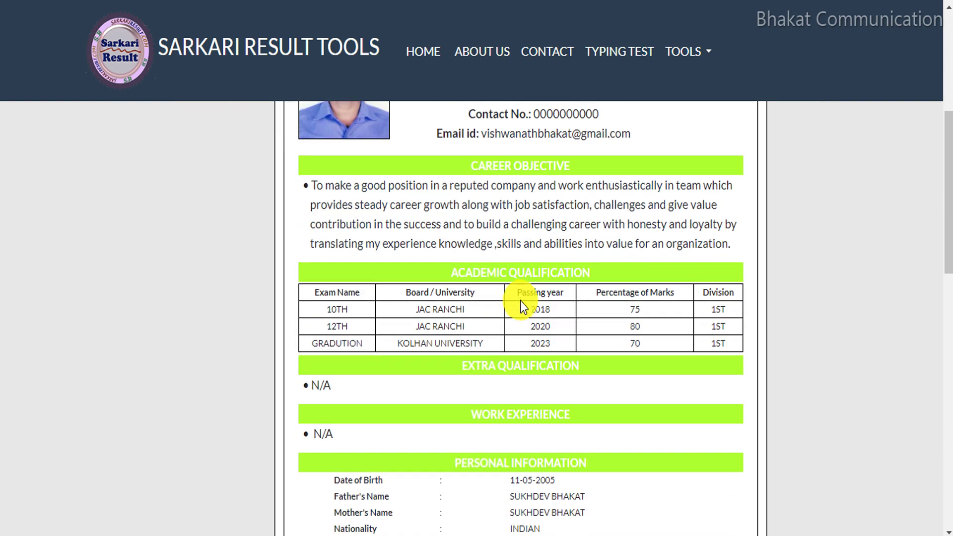
pyautogui.scroll(6, 467, 273)
# Settle on LightSeaGreen for the section headers and scroll down to Make PDF
pyautogui.click(394, 275)
pyautogui.scroll(-2, 395, 193)
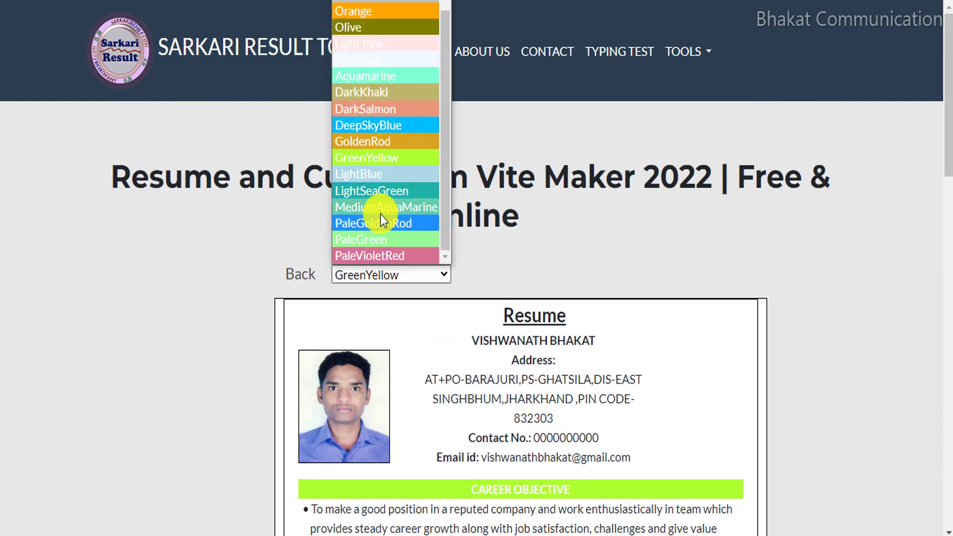
pyautogui.click(382, 181)
pyautogui.scroll(-2, 446, 248)
pyautogui.scroll(-4, 482, 291)
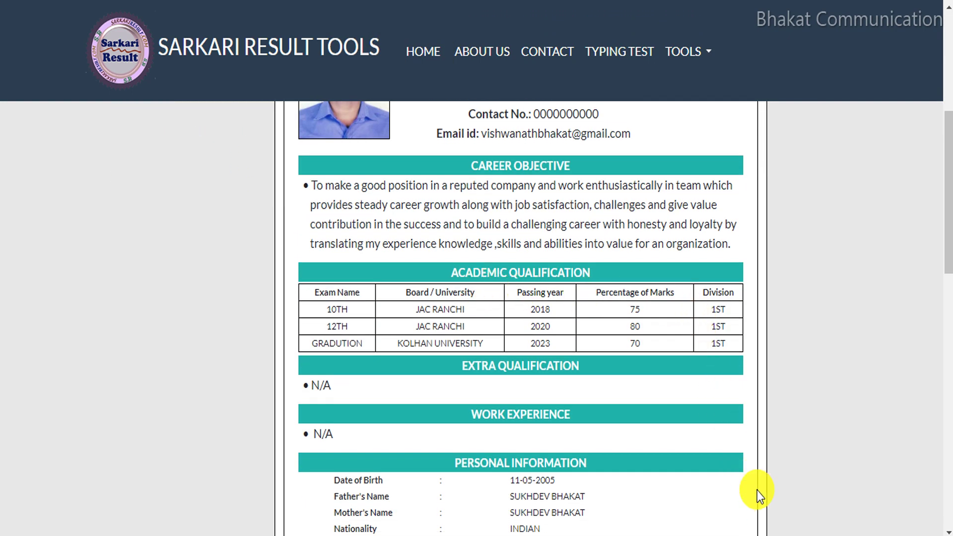
pyautogui.scroll(-1, 515, 397)
pyautogui.scroll(-4, 515, 397)
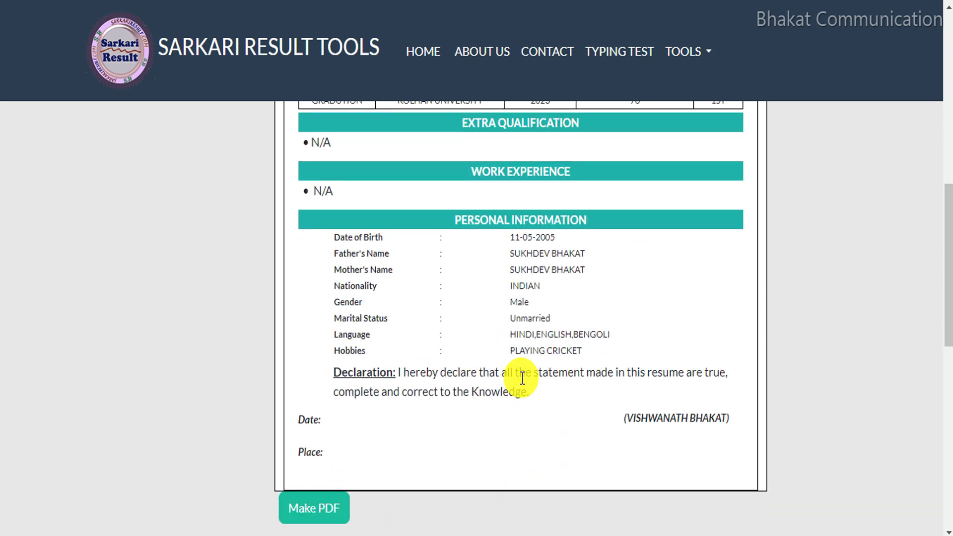
pyautogui.scroll(-3, 516, 404)
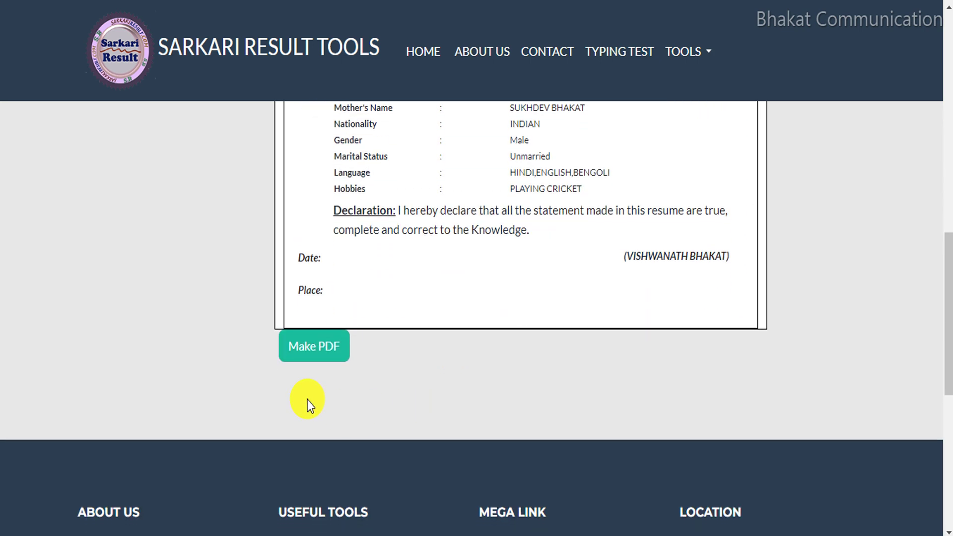
# Export the resume as a PDF and open the downloaded Biodata-1683797397.pdf
pyautogui.click(315, 349)
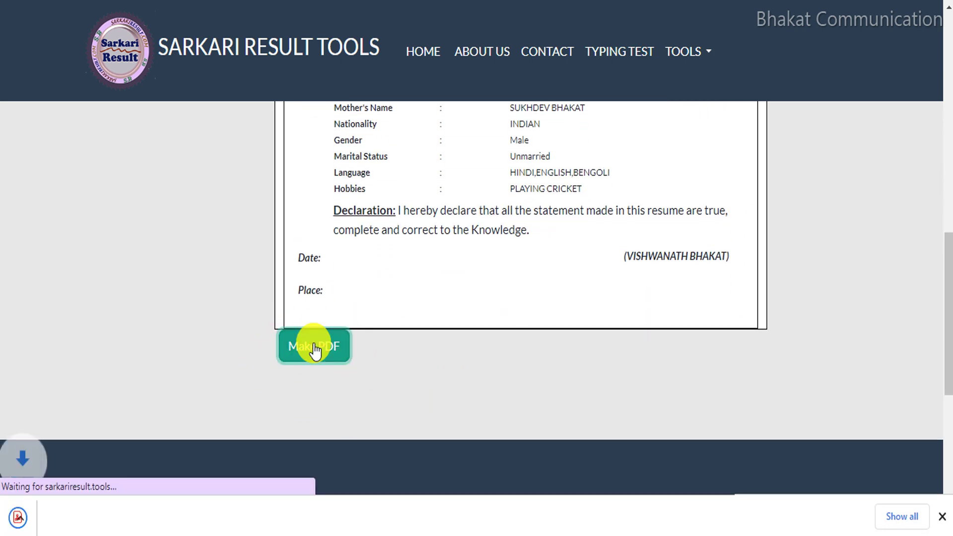
pyautogui.click(72, 517)
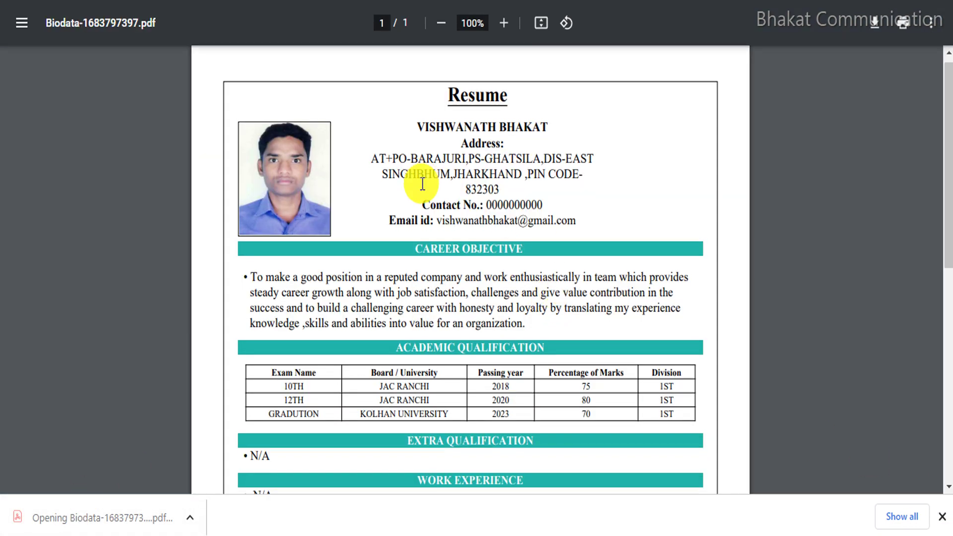
pyautogui.scroll(-8, 423, 193)
pyautogui.scroll(10, 477, 297)
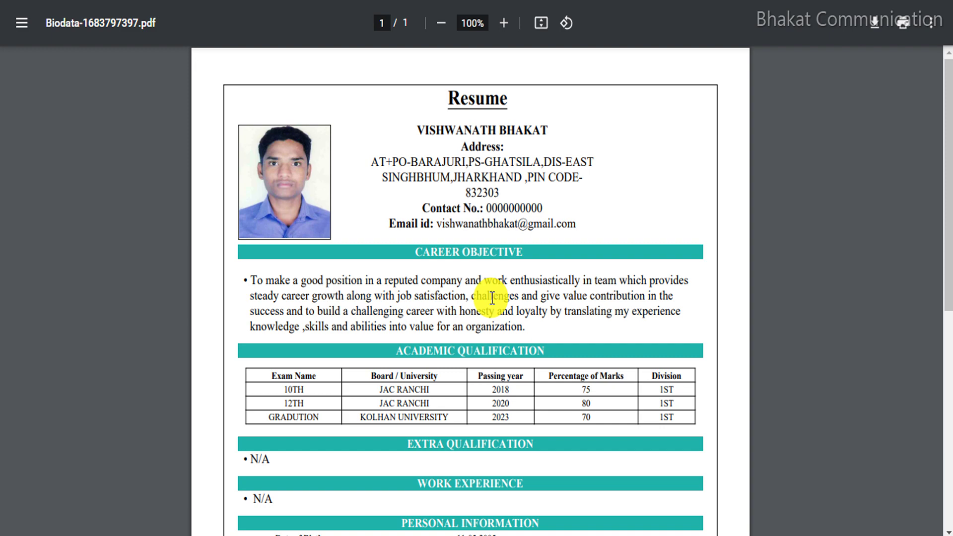
pyautogui.scroll(-10, 492, 298)
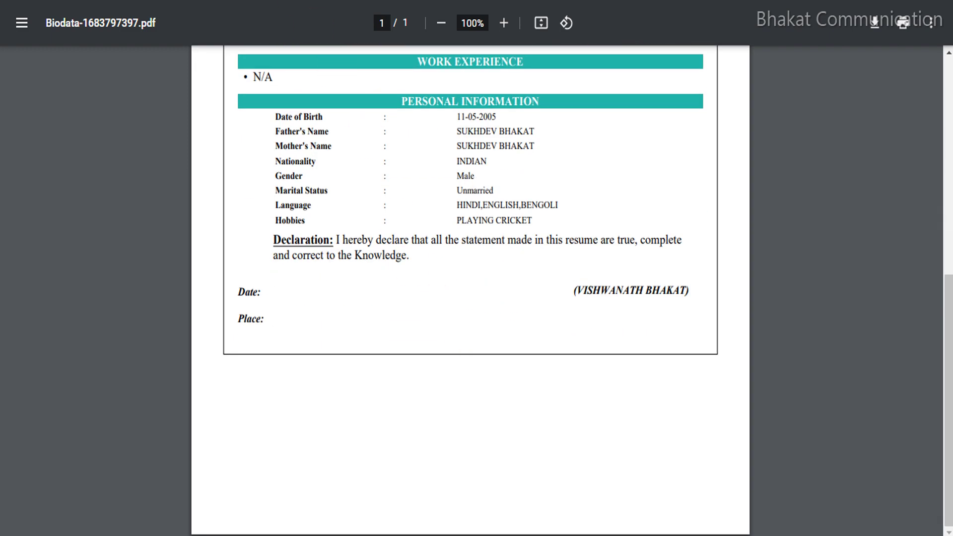
# Go back to the resume form page and scroll up to its top
pyautogui.hotkey('alt', 'Left')
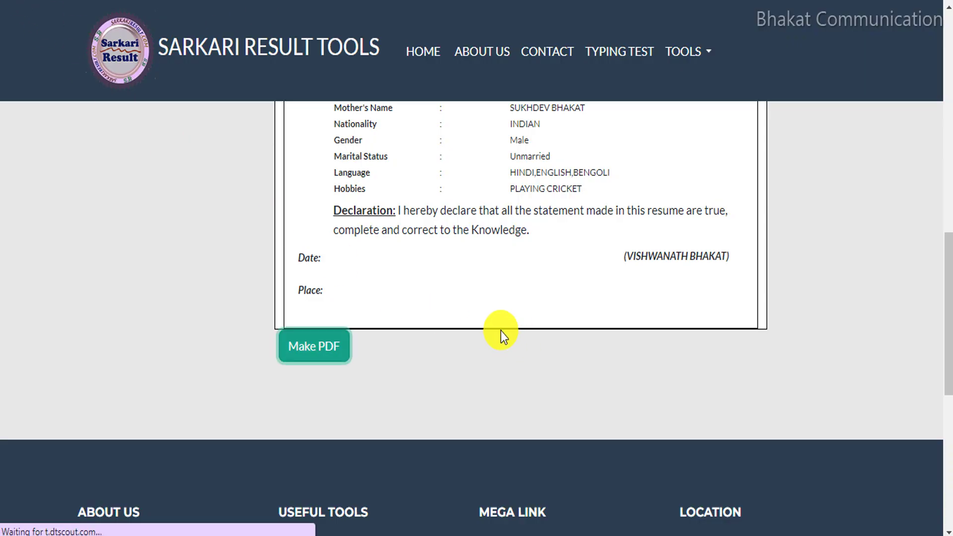
pyautogui.scroll(5, 555, 355)
pyautogui.scroll(5, 544, 388)
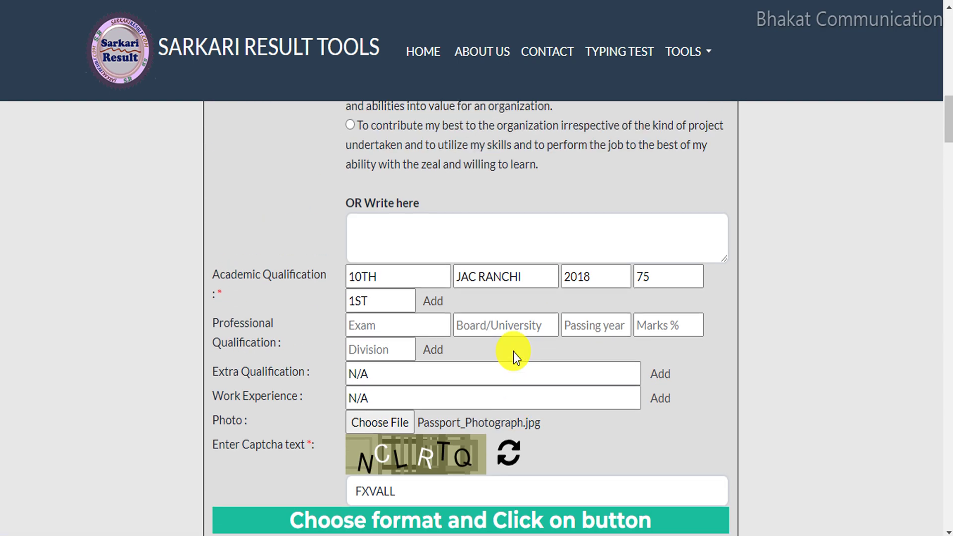
pyautogui.scroll(4, 514, 352)
pyautogui.scroll(8, 432, 295)
pyautogui.scroll(2, 500, 395)
pyautogui.scroll(2, 500, 389)
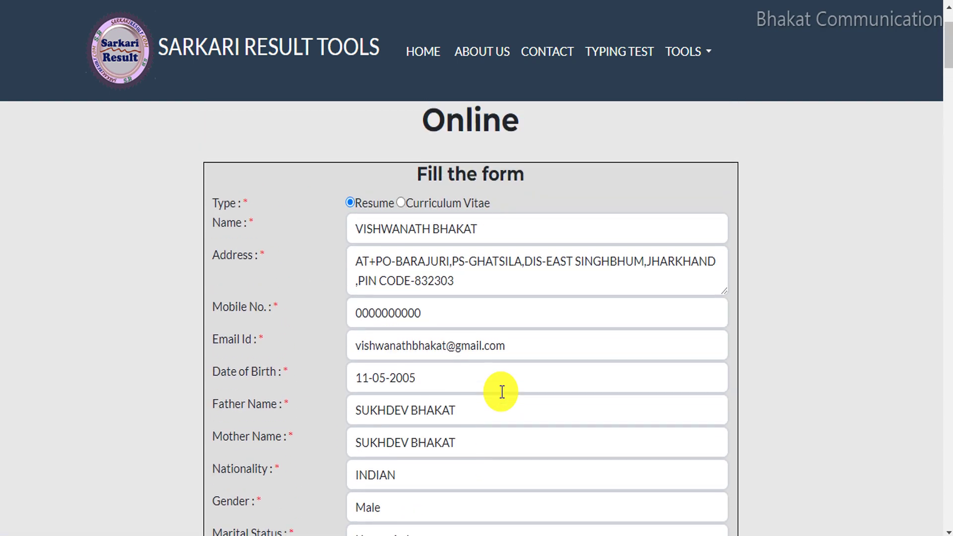
pyautogui.scroll(2, 513, 350)
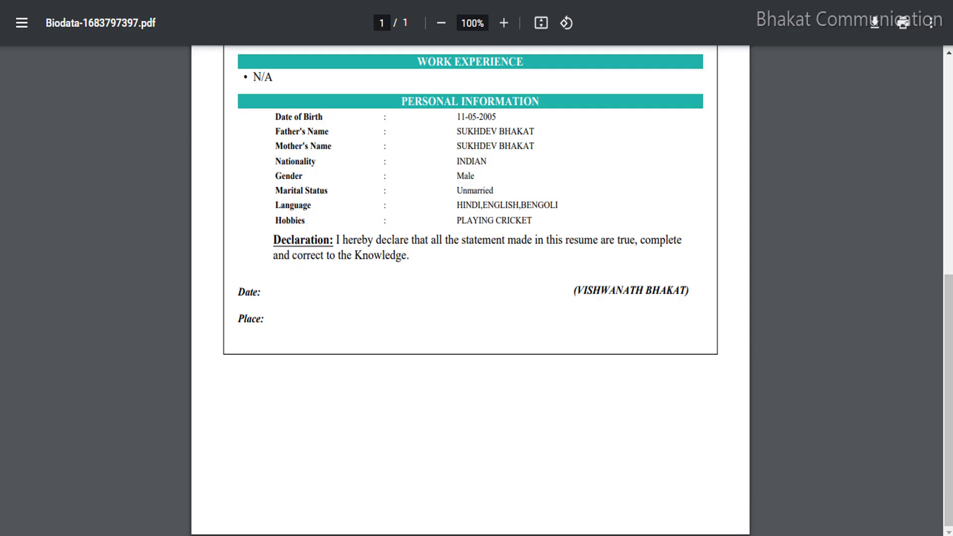
pyautogui.scroll(8, 463, 279)
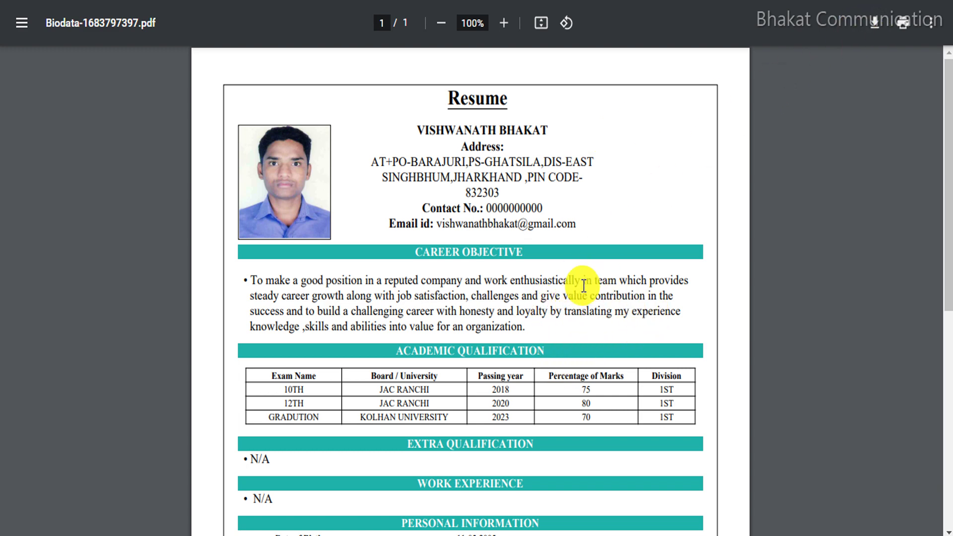
pyautogui.scroll(-10, 651, 313)
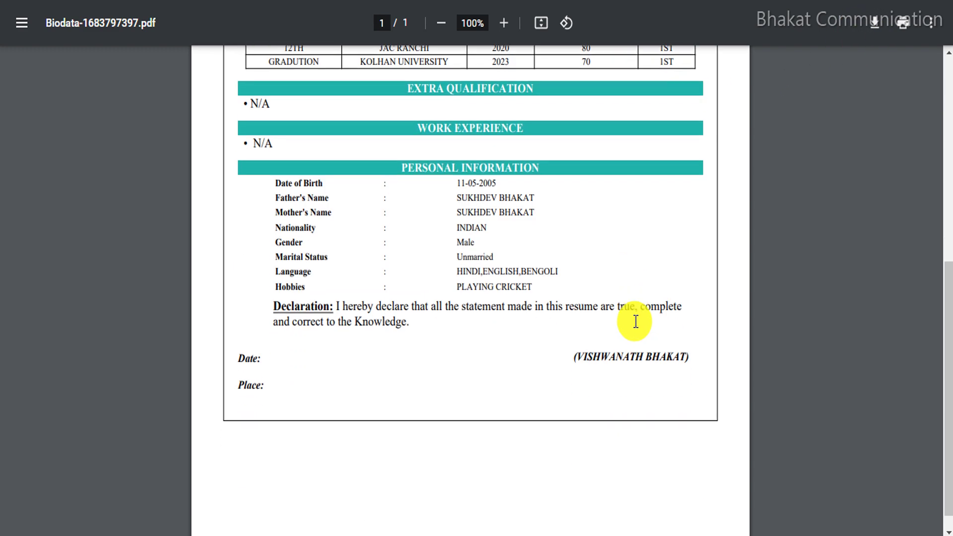
pyautogui.scroll(10, 585, 377)
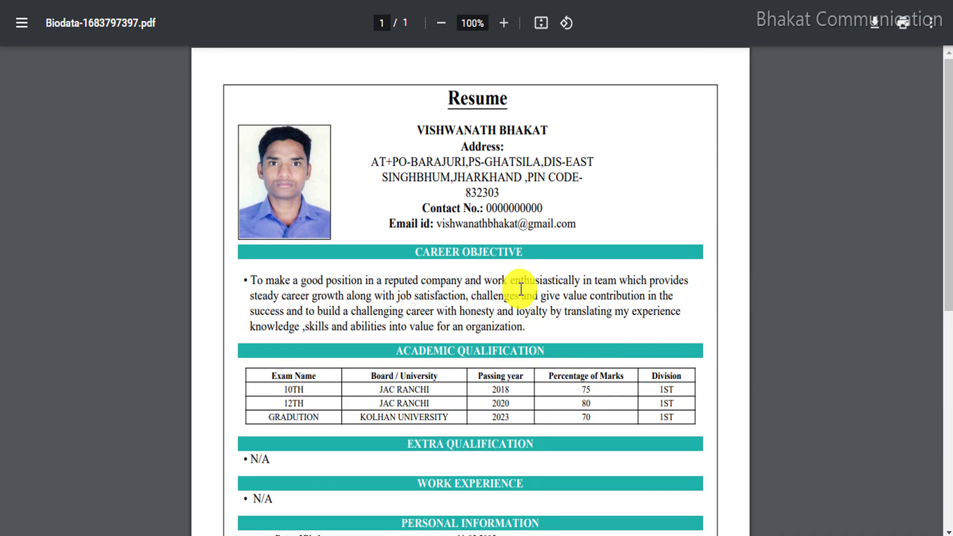